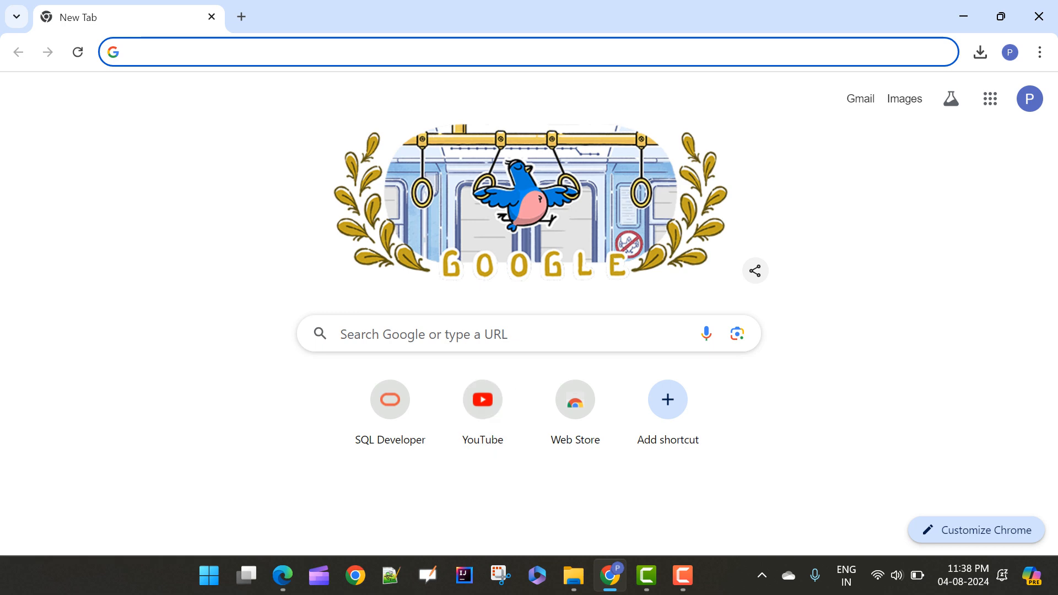
Search the web for "oracle database express edition" and open the Oracle Database Express Edition result on oracle.com
text(oracle database express edition)
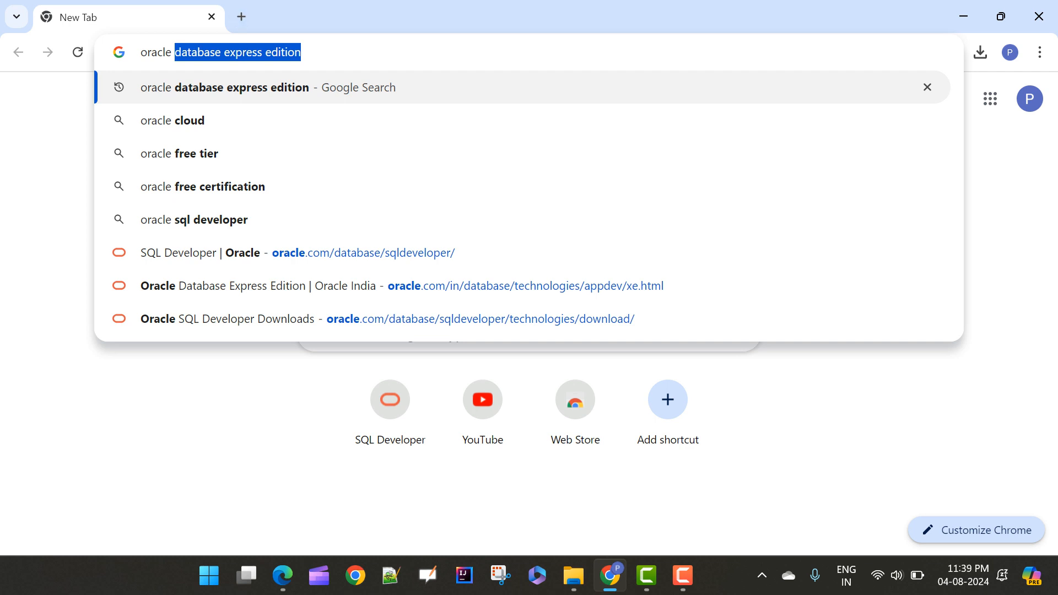
key(F9)
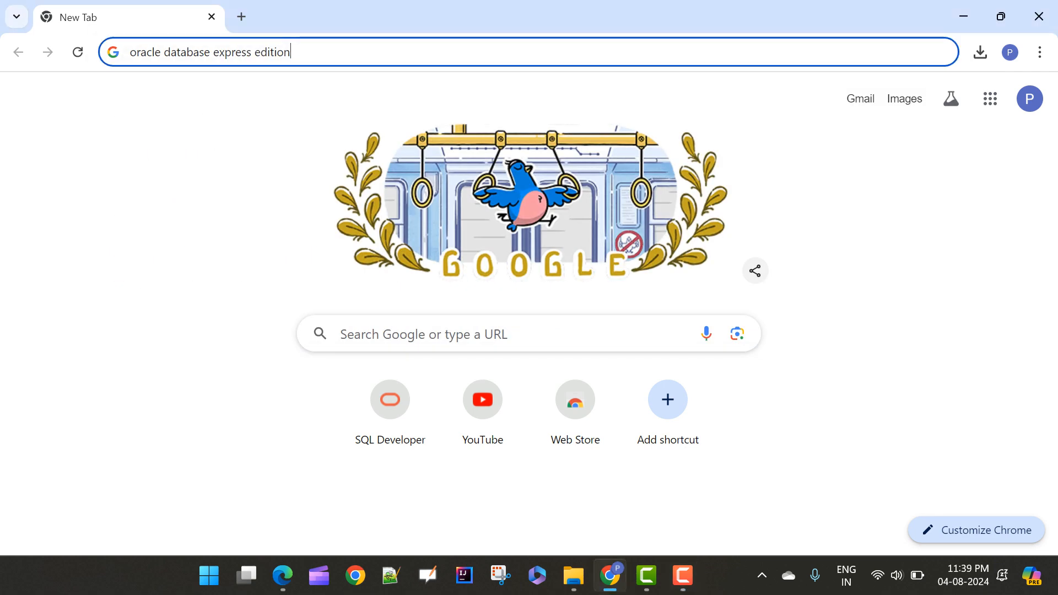
key(Return)
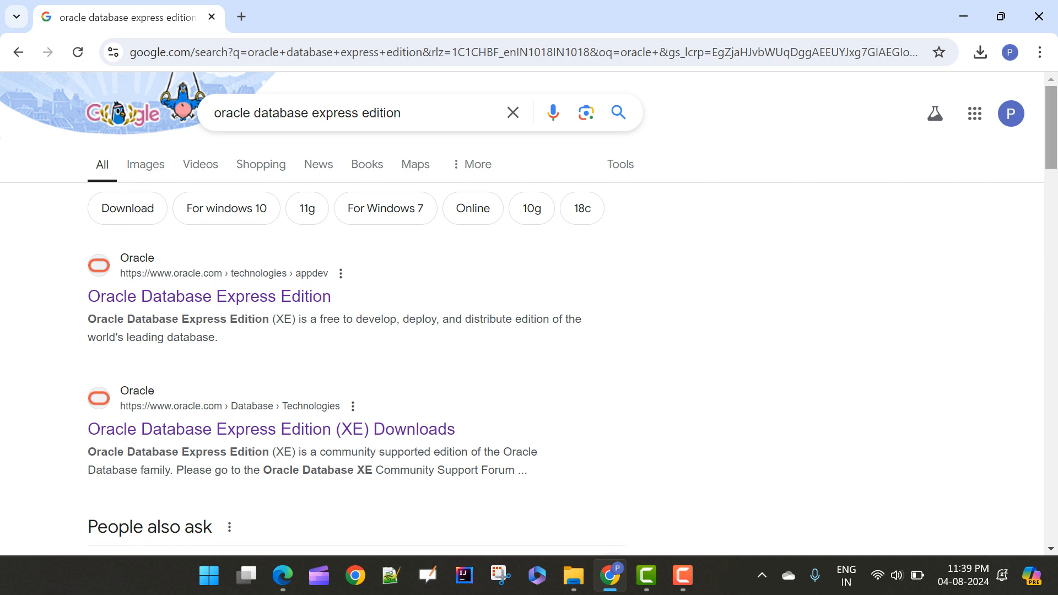
scroll(530, 309, down, 2)
scroll(209, 207, up, 1)
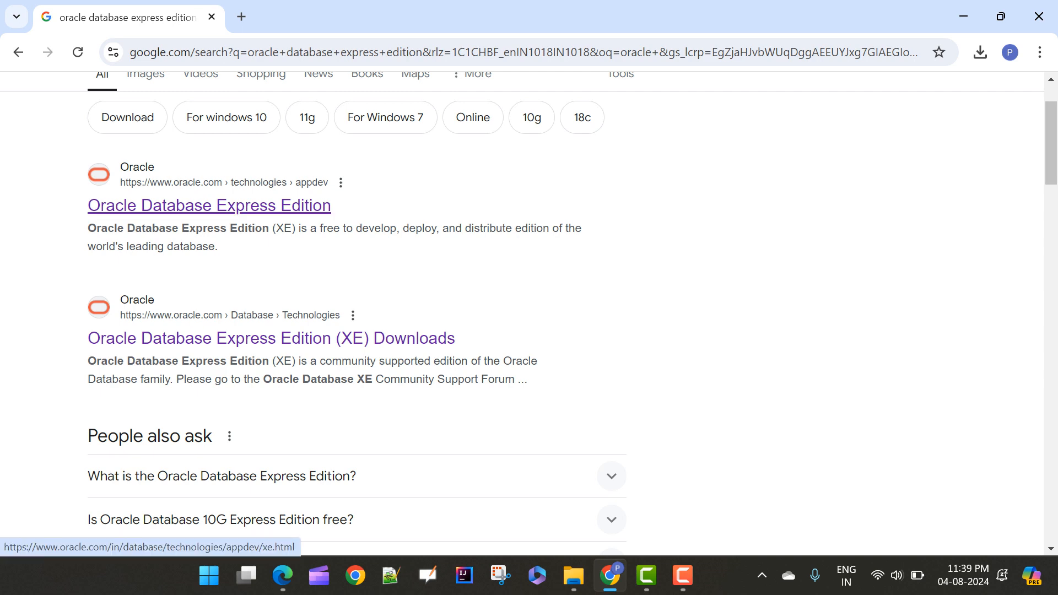
scroll(529, 308, up, 2)
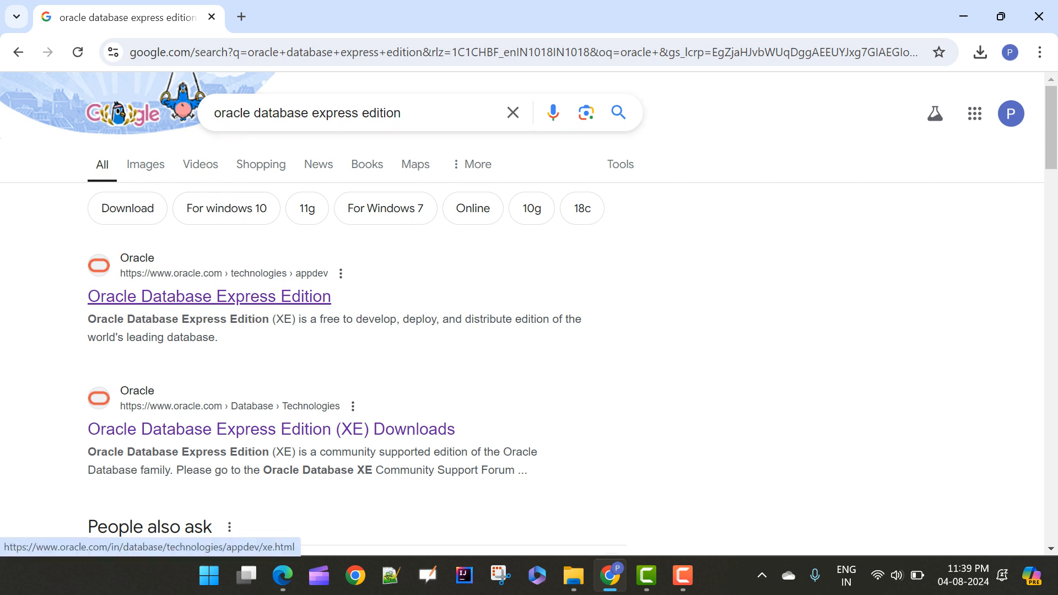
click(209, 297)
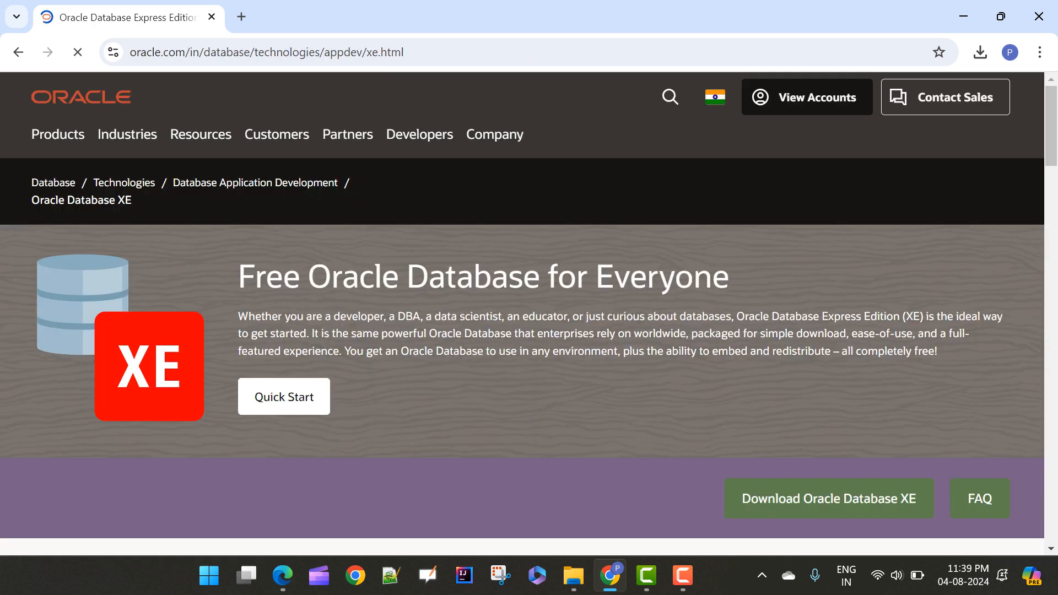
Examine the included features and the user data, RAM and CPU limits listed under Resources on the XE page
drag(1052, 125, 1052, 262)
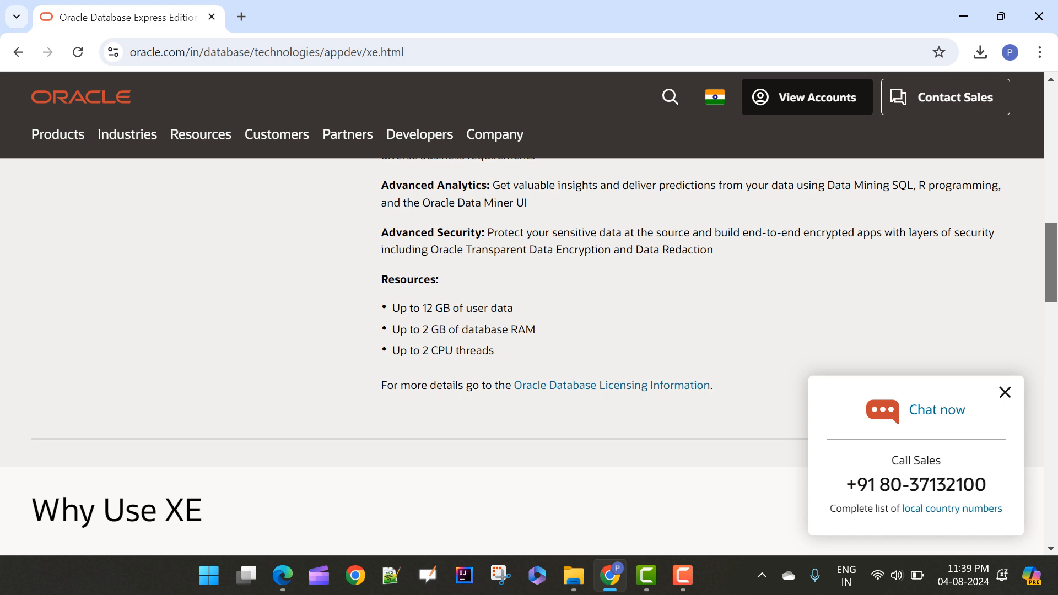
mouse_move(391, 307)
mouse_down()
mouse_move(460, 308)
mouse_move(423, 330)
mouse_move(446, 329)
mouse_move(423, 351)
mouse_move(490, 351)
mouse_move(455, 351)
mouse_move(392, 308)
mouse_up()
click(446, 356)
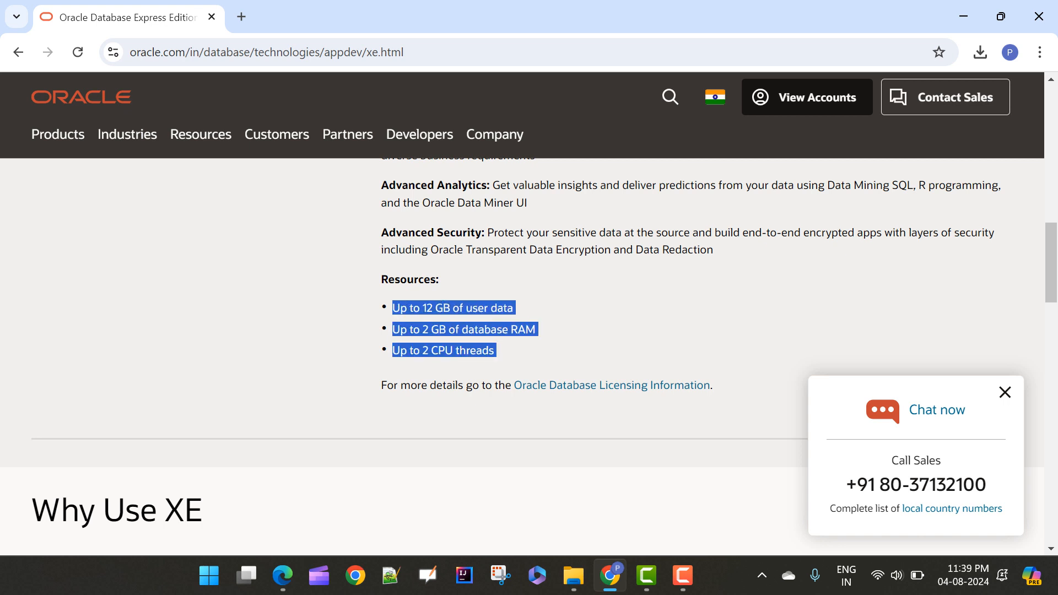
scroll(522, 352, up, 12)
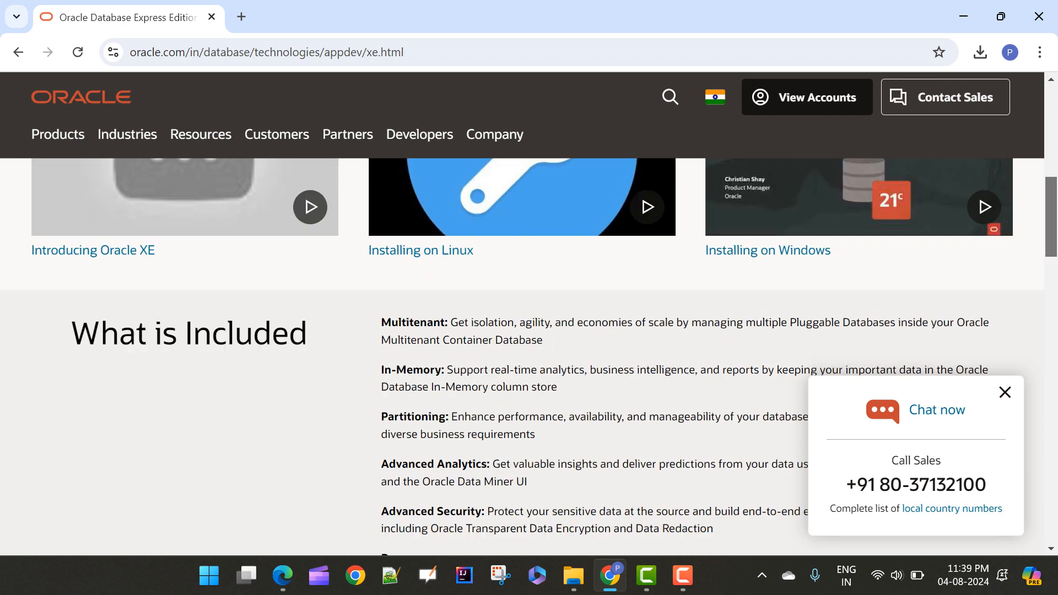
scroll(522, 353, down, 10)
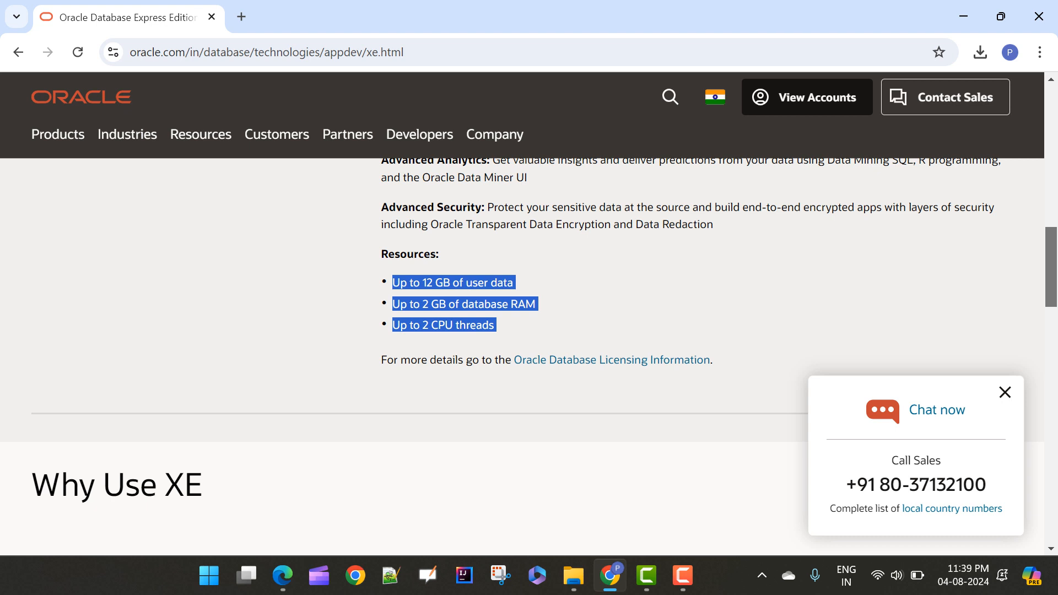
click(684, 300)
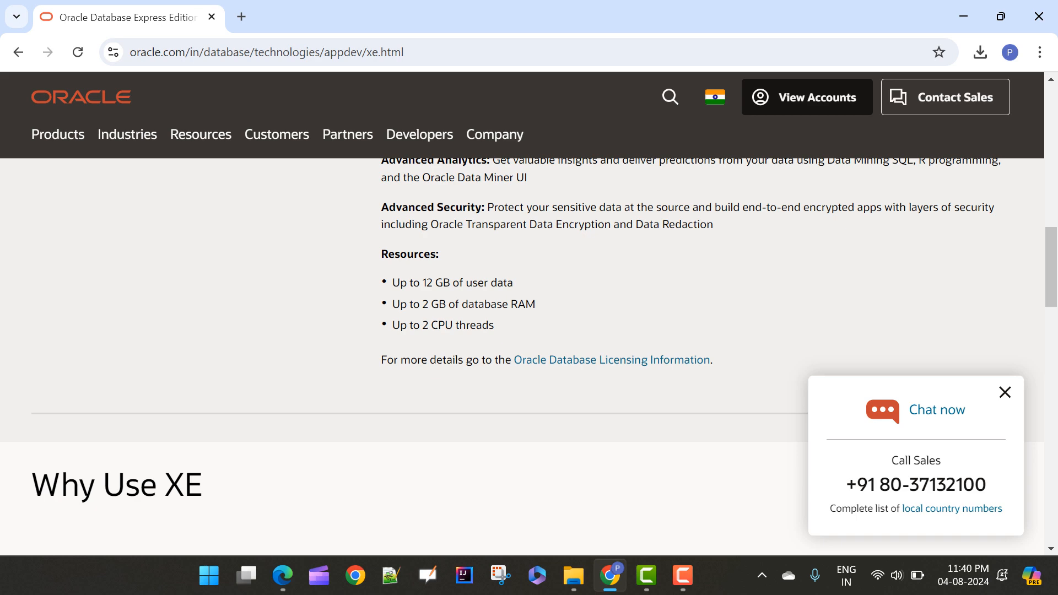
mouse_move(1051, 266)
mouse_down()
mouse_move(1051, 227)
mouse_move(1051, 271)
mouse_up()
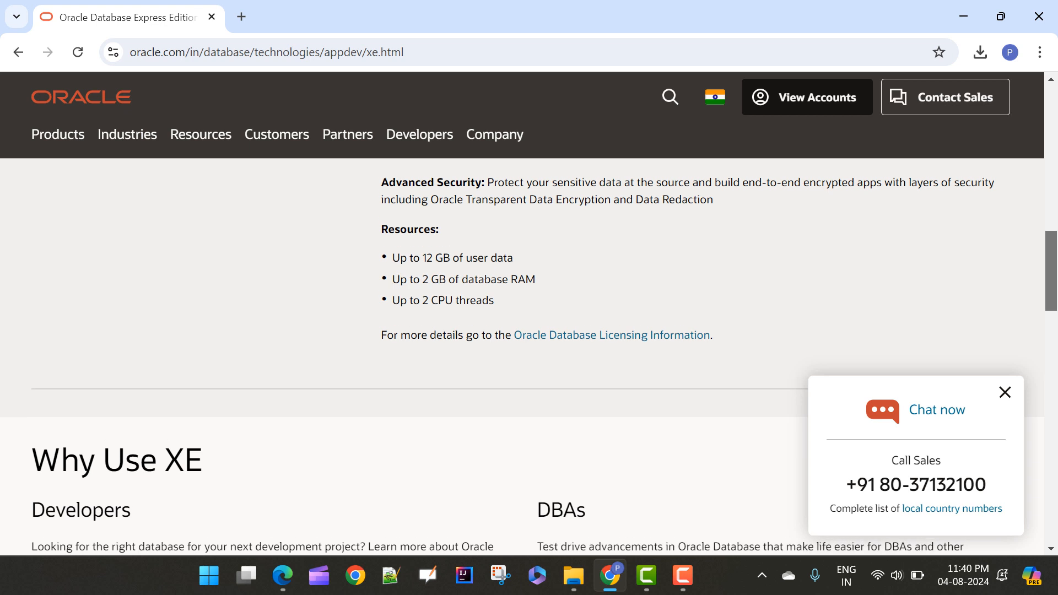
drag(495, 300, 392, 258)
click(478, 285)
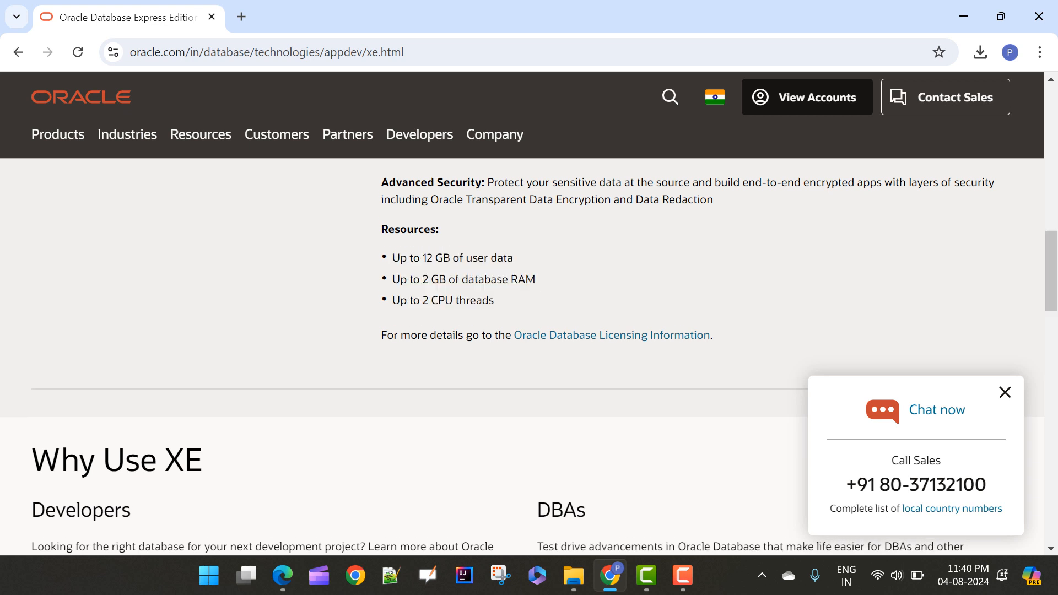
scroll(522, 276, up, 7)
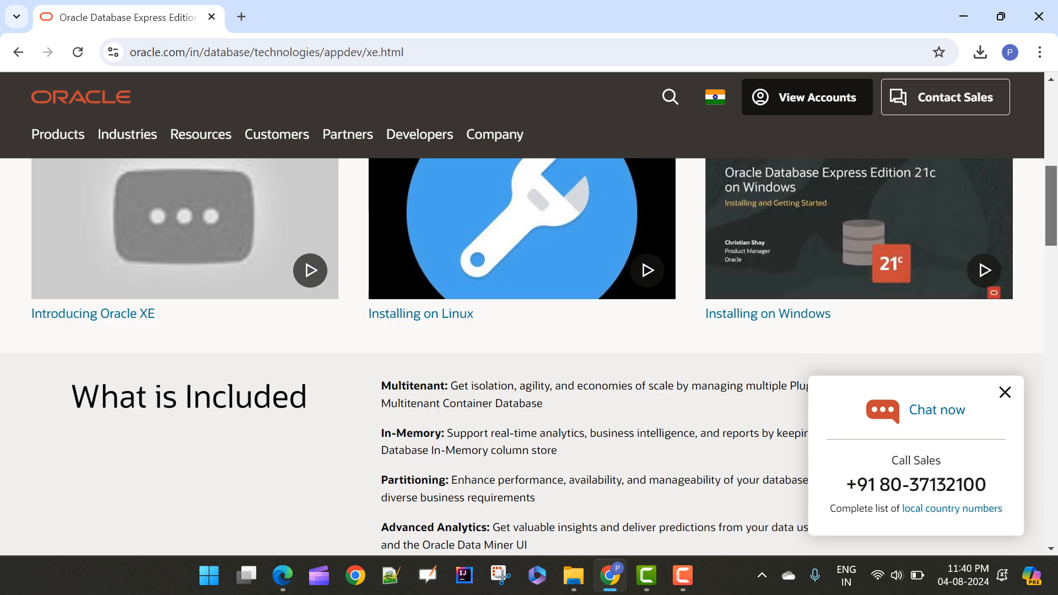
Open the Oracle Database XE downloads page from the XE product page
scroll(522, 356, up, 10)
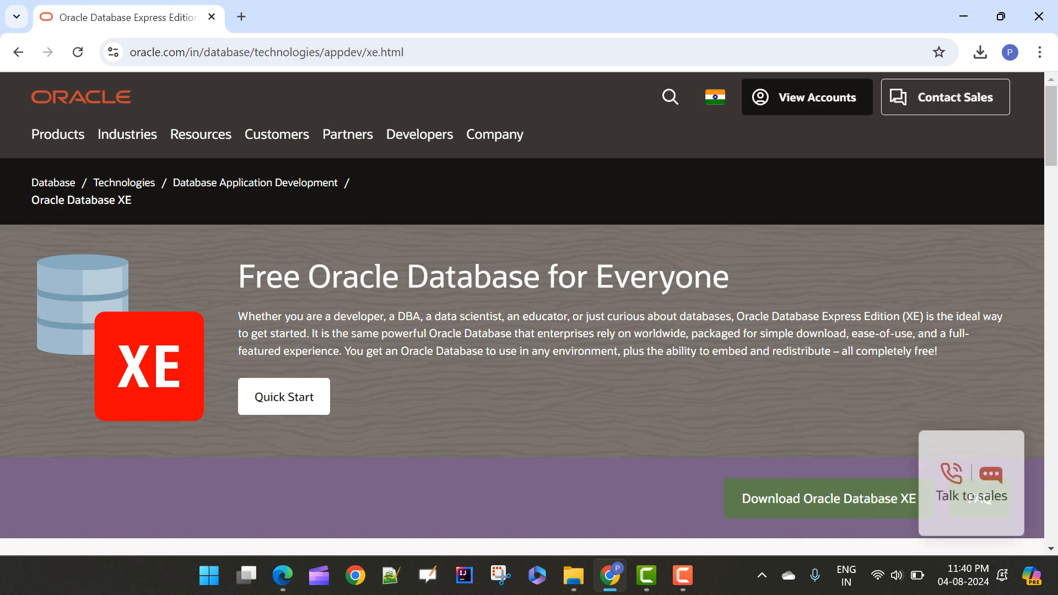
scroll(522, 330, down, 4)
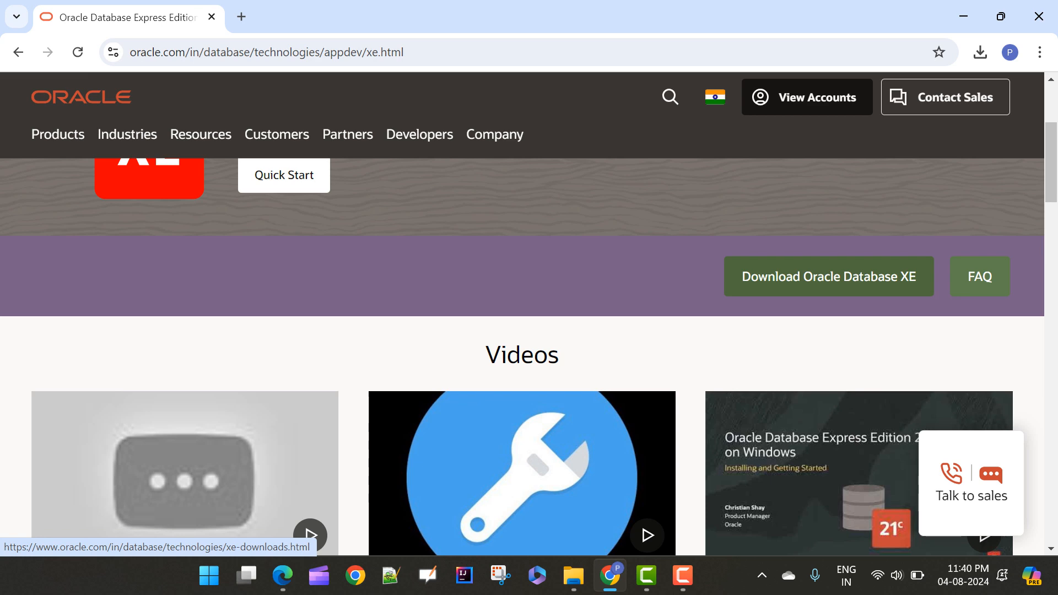
click(829, 276)
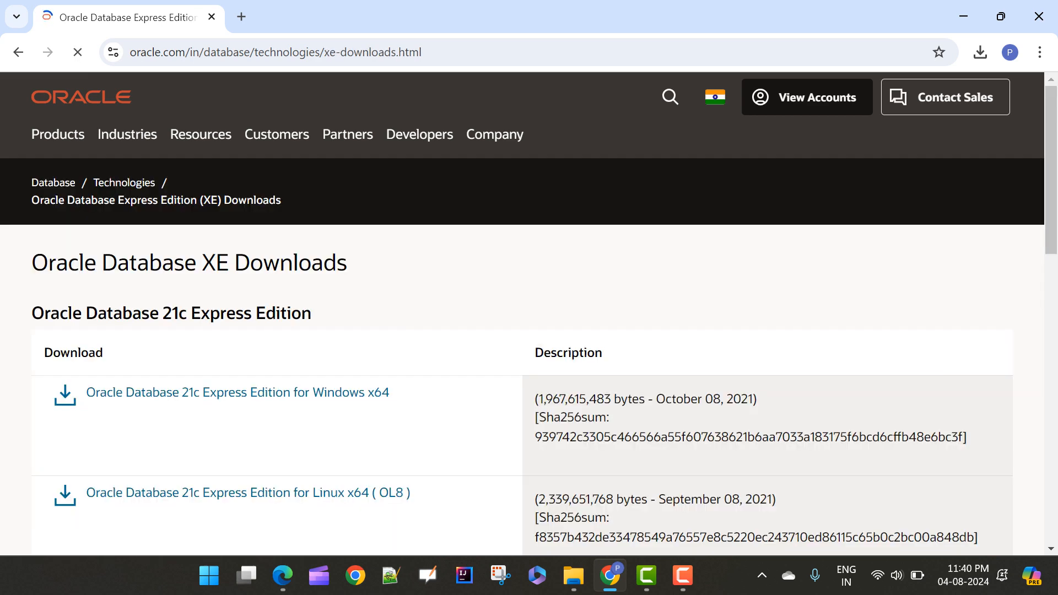
Review the Oracle Database 21c Express Edition downloads offered for Windows and Linux, and the documentation links below them
scroll(523, 314, down, 3)
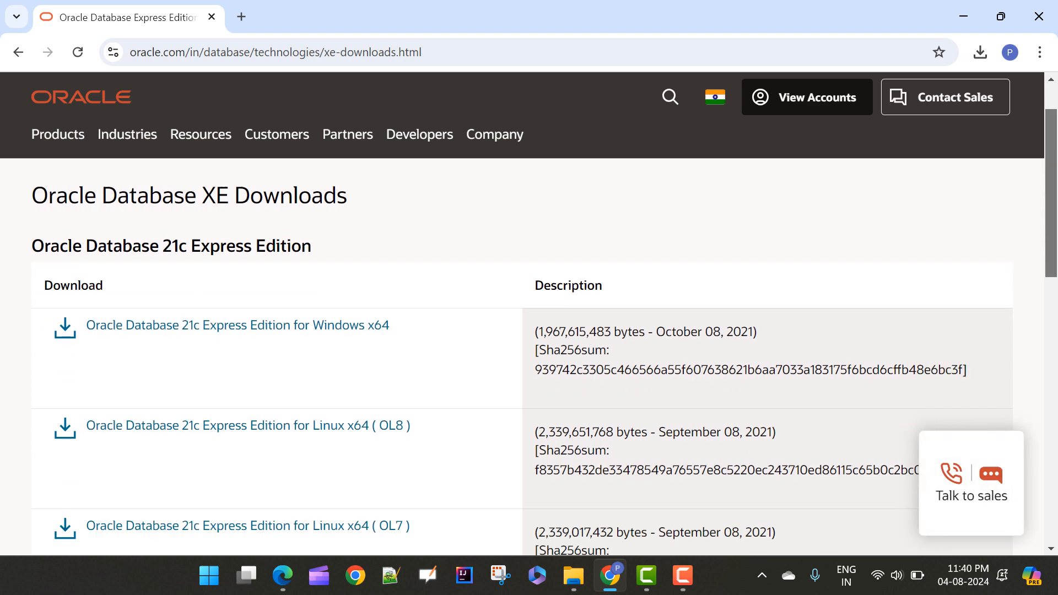
scroll(523, 357, down, 2)
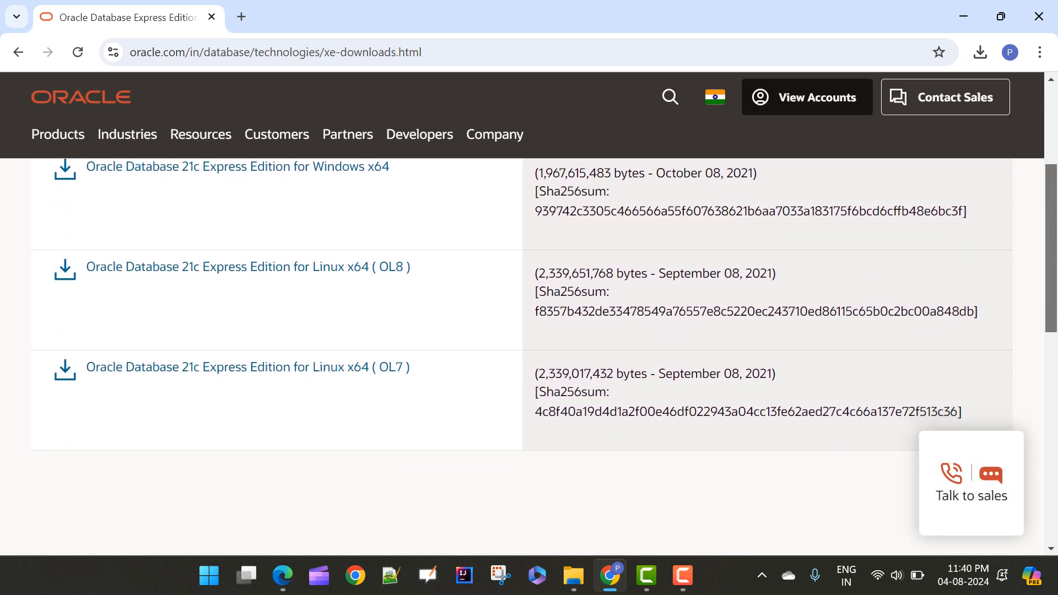
scroll(522, 357, up, 2)
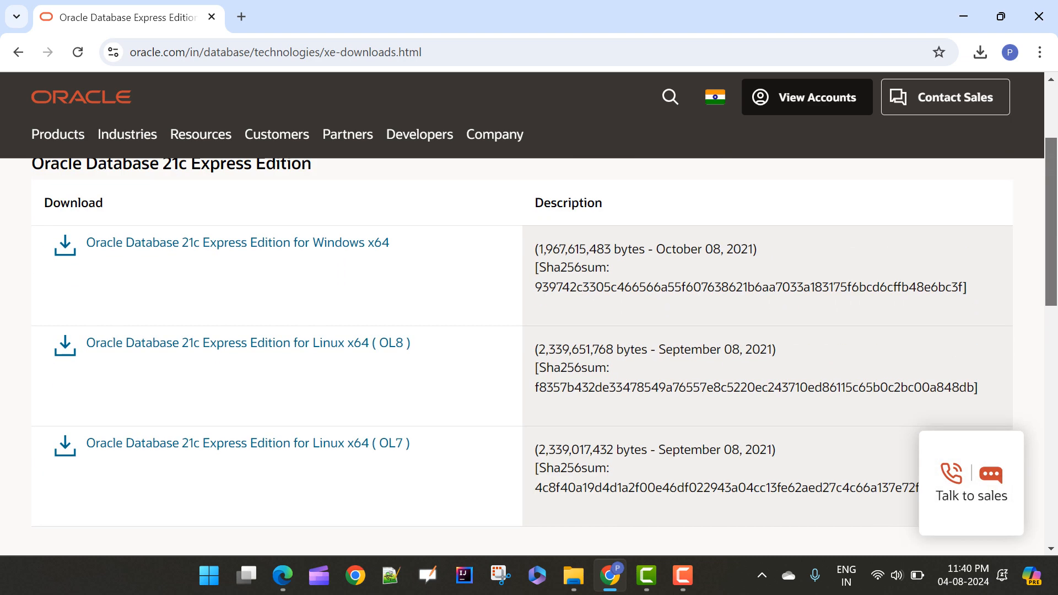
scroll(522, 357, down, 4)
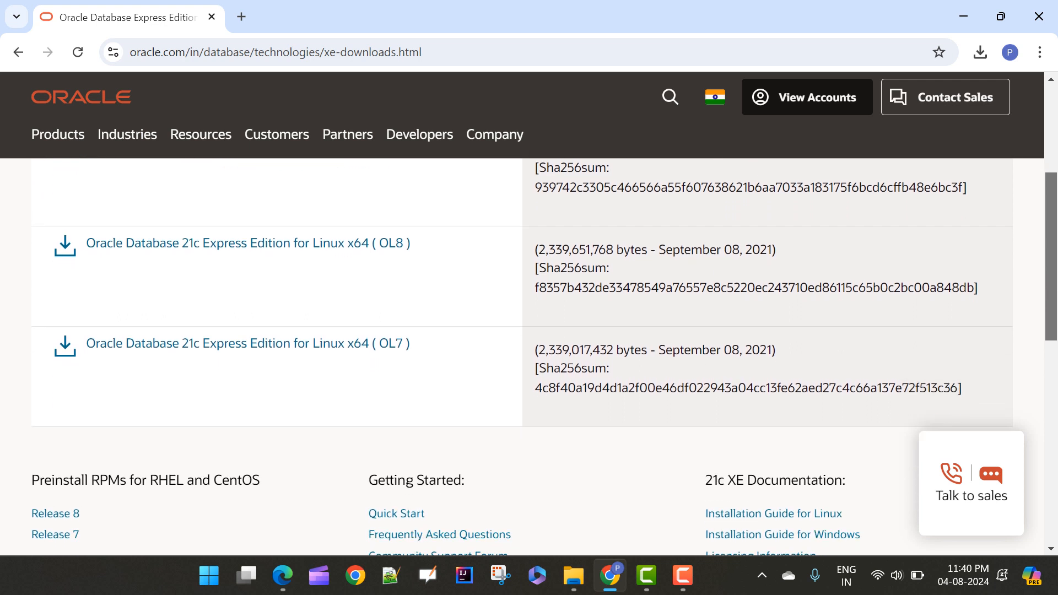
scroll(523, 357, up, 4)
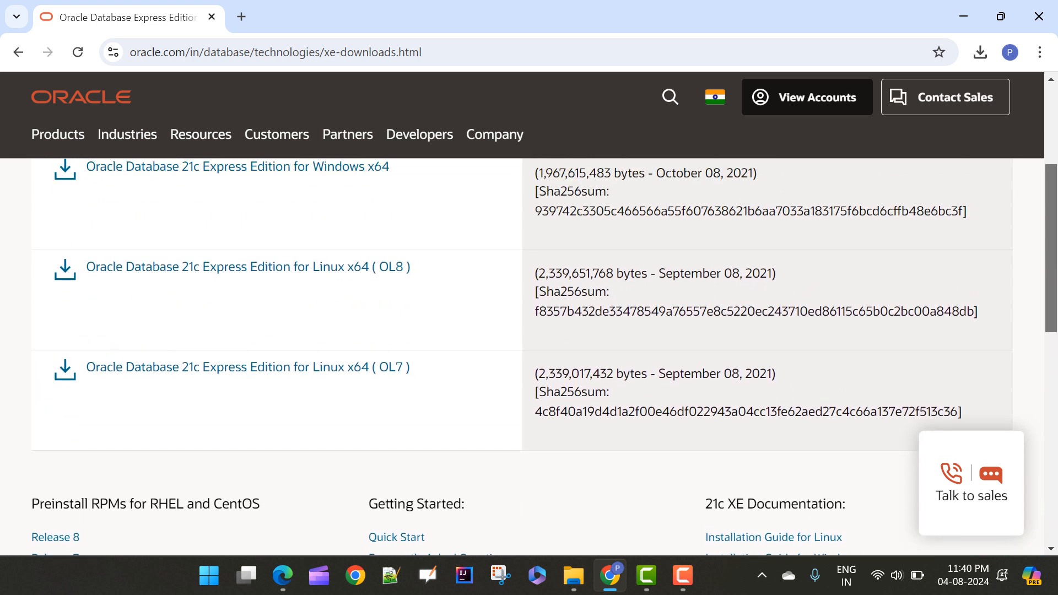
scroll(523, 357, up, 2)
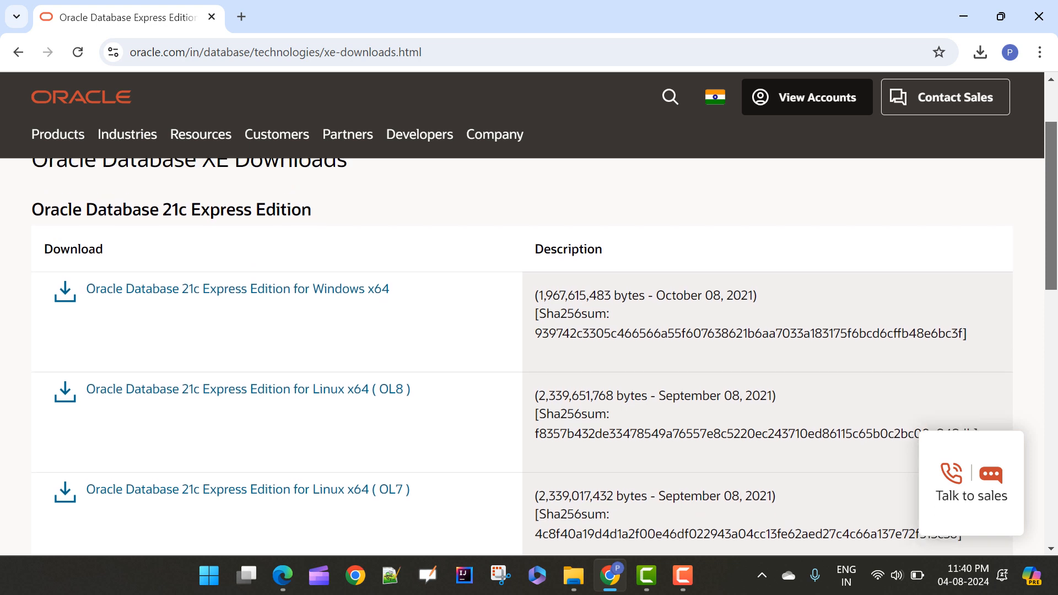
scroll(522, 357, down, 1)
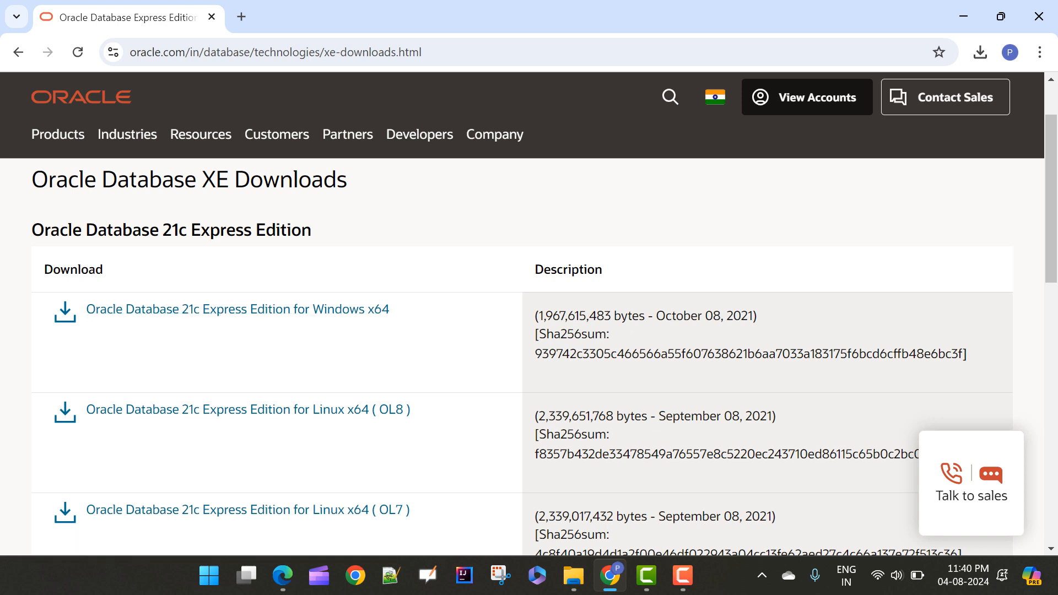
scroll(529, 331, down, 4)
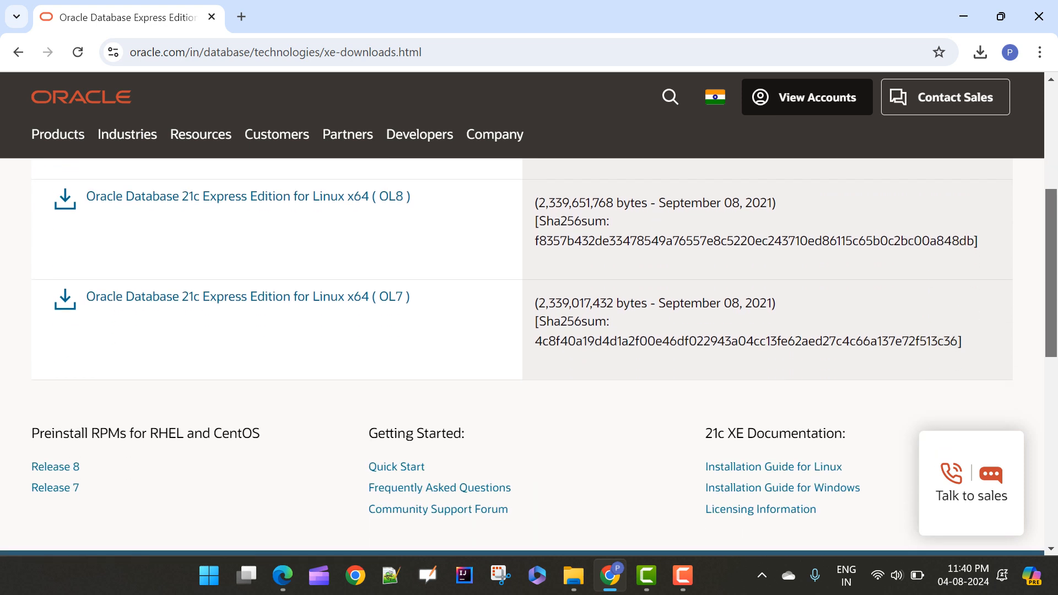
scroll(530, 331, up, 5)
scroll(529, 331, down, 2)
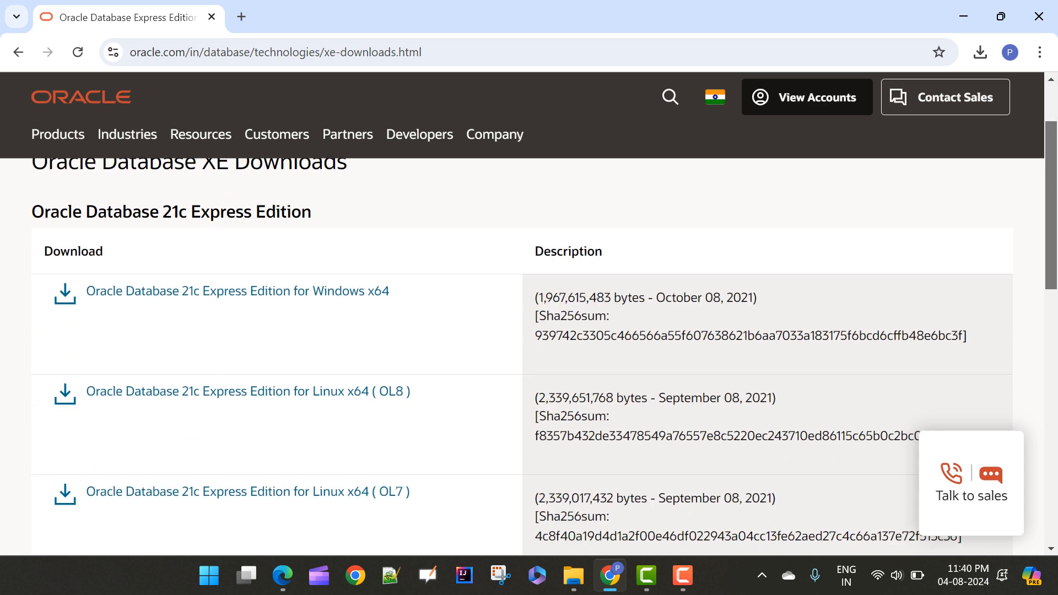
Download Oracle Database 21c Express Edition for Windows x64 and show the finished OracleXE213_Win64.zip in its folder
click(237, 291)
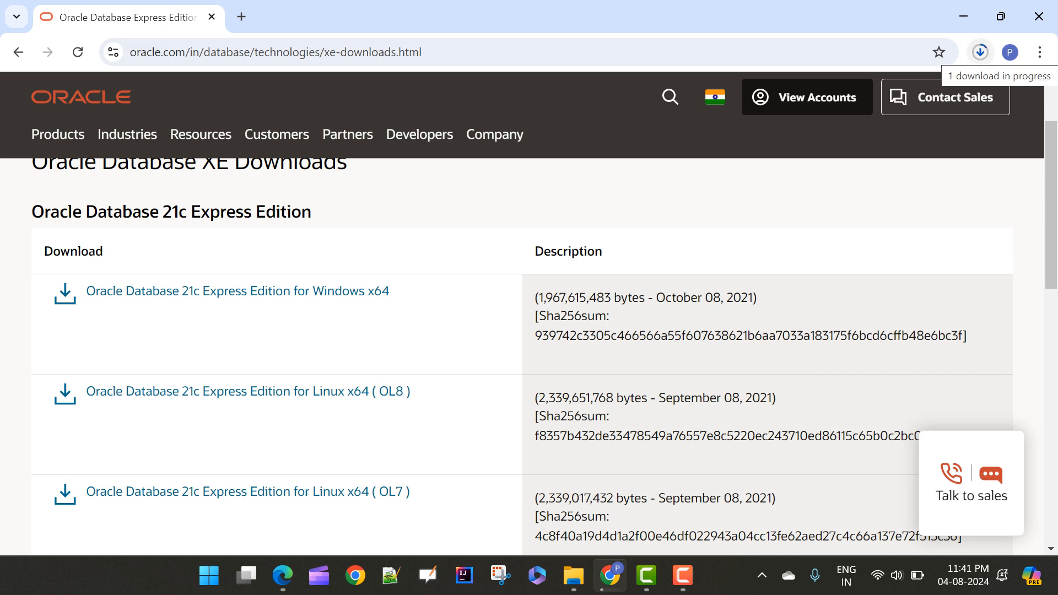
click(980, 52)
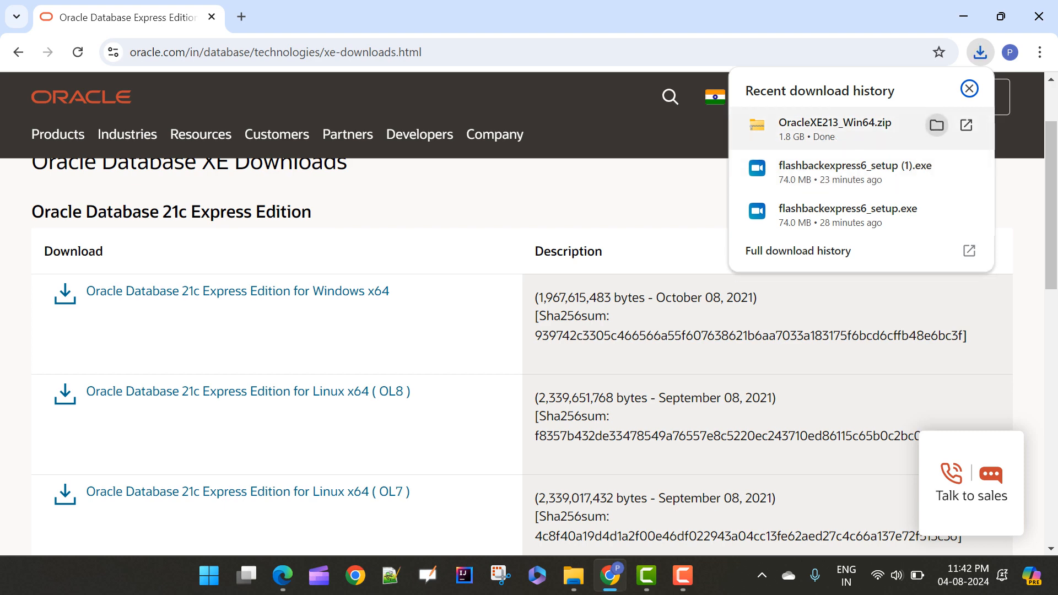
click(936, 126)
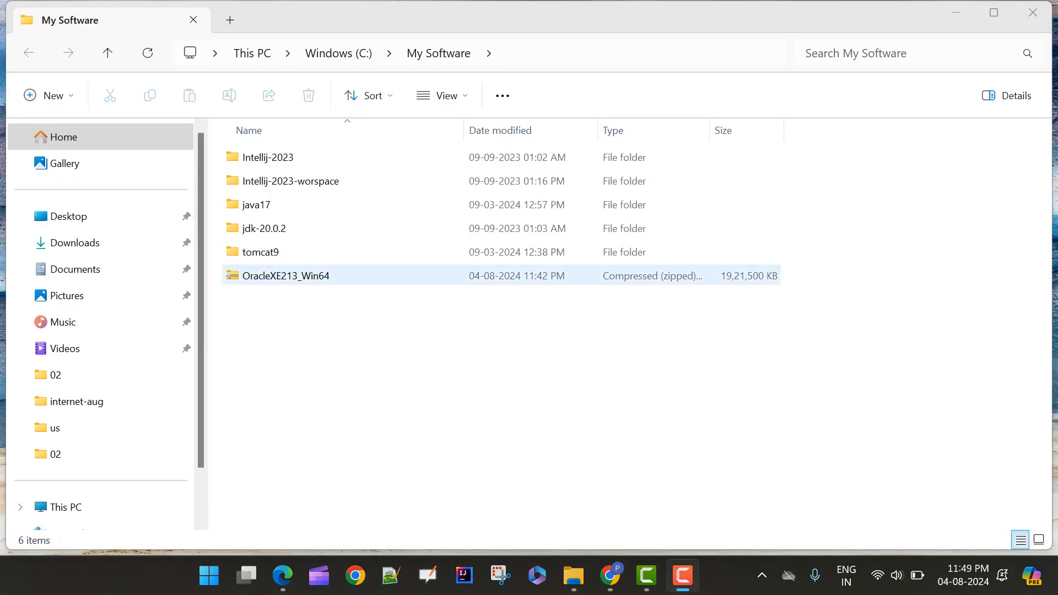
Extract the OracleXE213_Win64 archive to C:\My Software\OracleXE213_Win64, showing the extracted files when complete
click(287, 276)
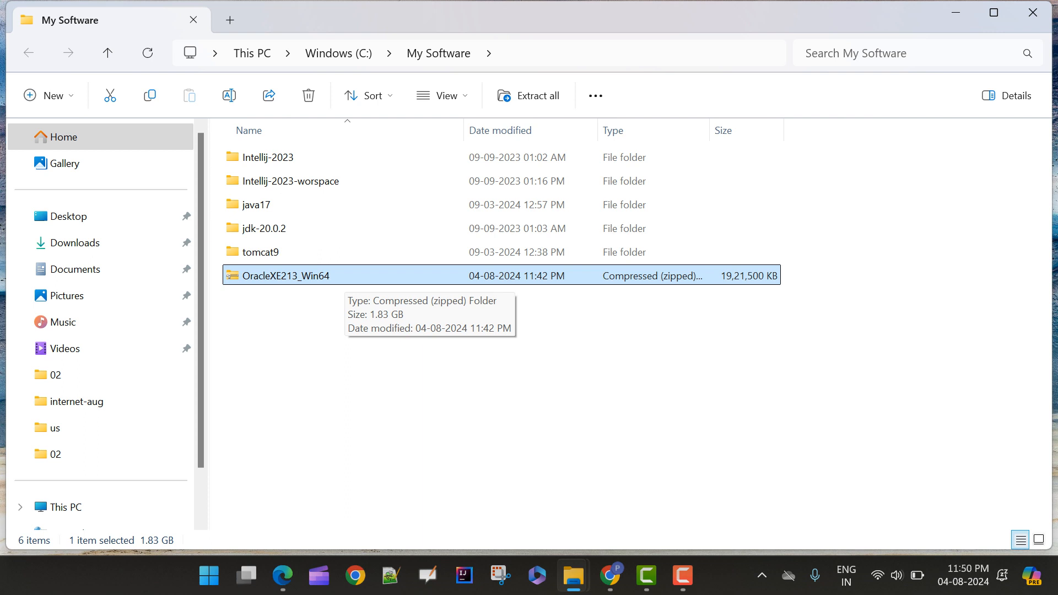
key(F2)
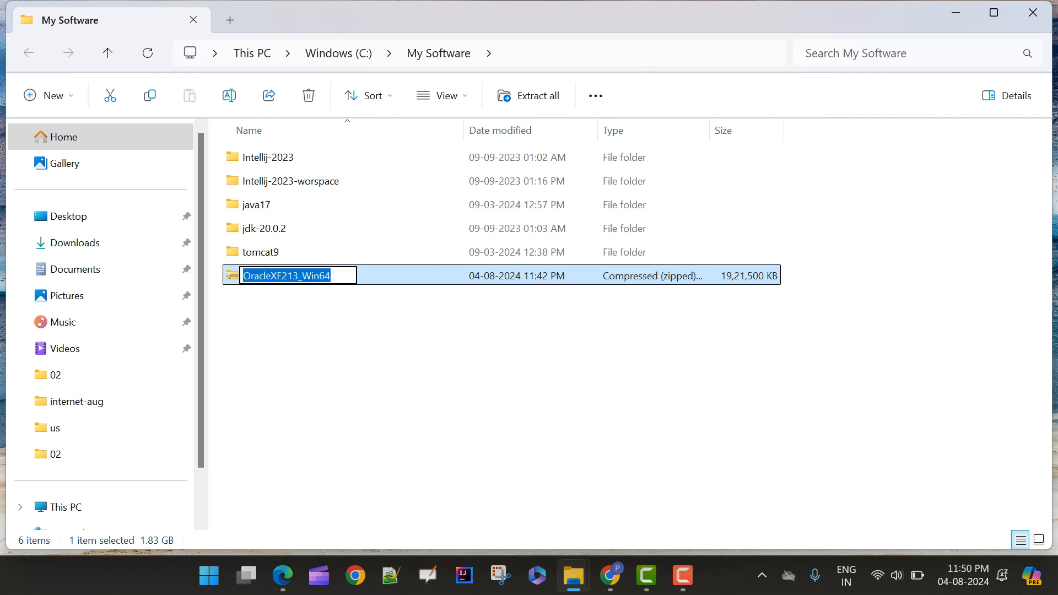
key(Escape)
right_click(369, 275)
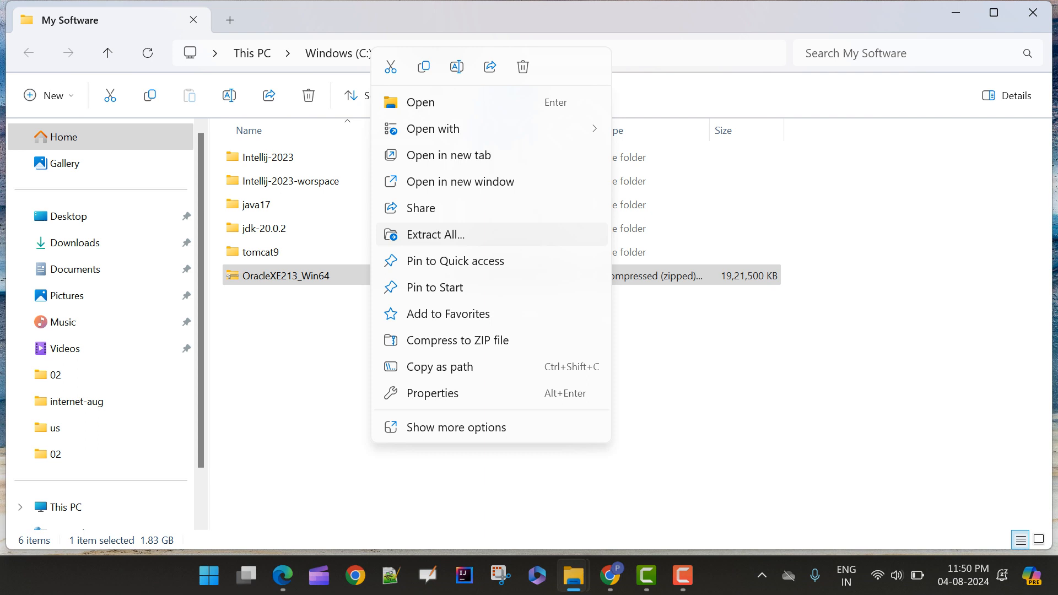
click(435, 234)
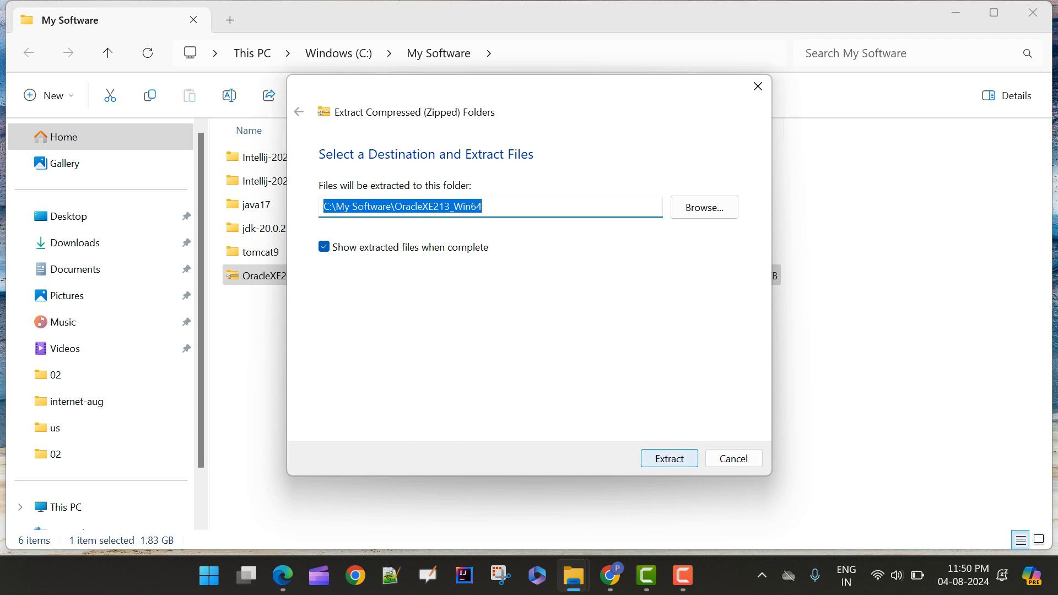
key(Return)
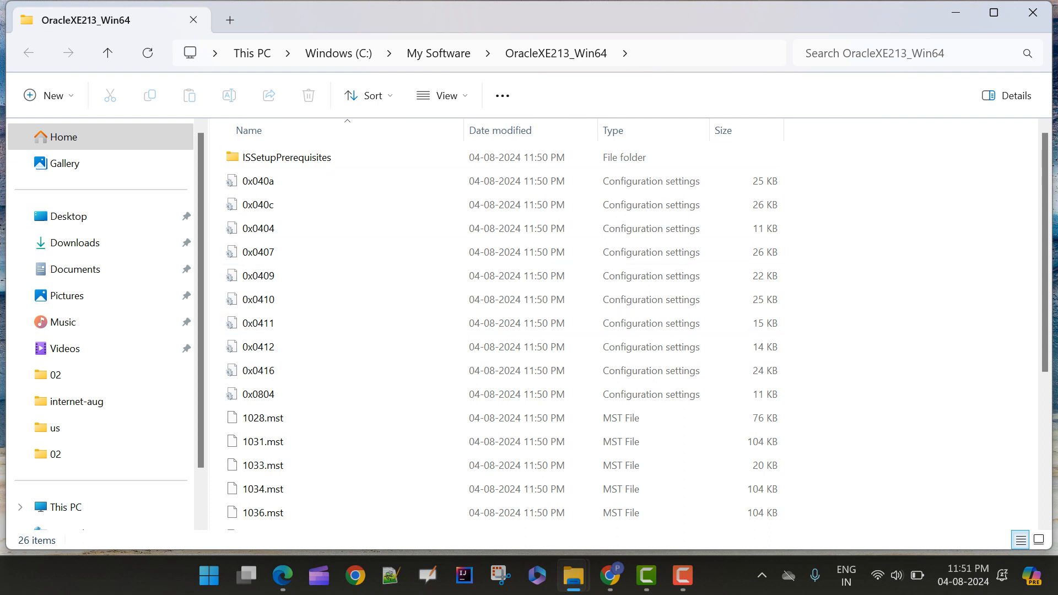
Launch the setup application from the extracted OracleXE213_Win64 folder and proceed past the installer's welcome page
scroll(634, 331, down, 4)
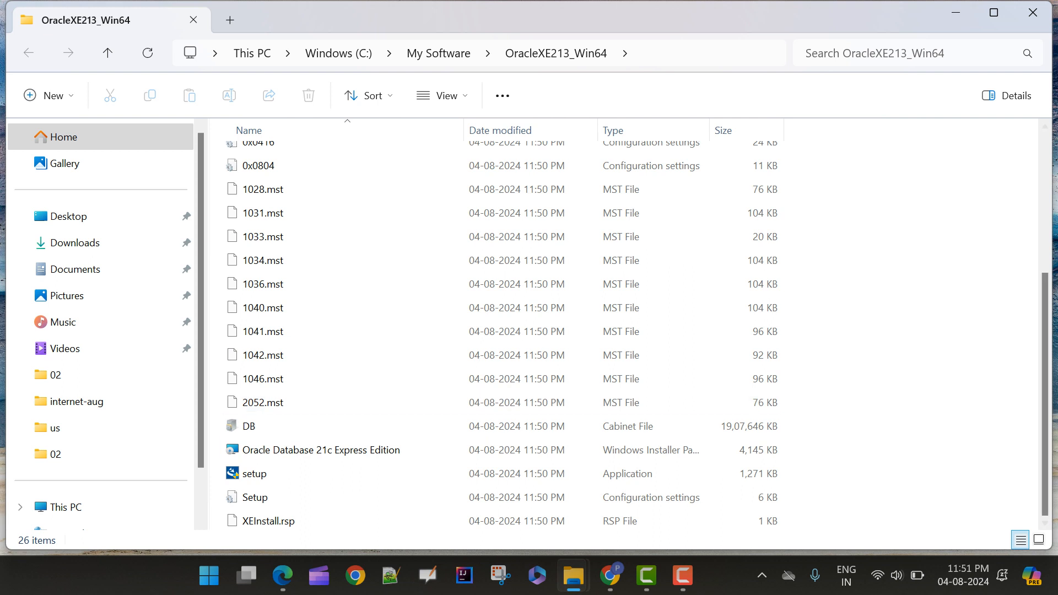
key(F9)
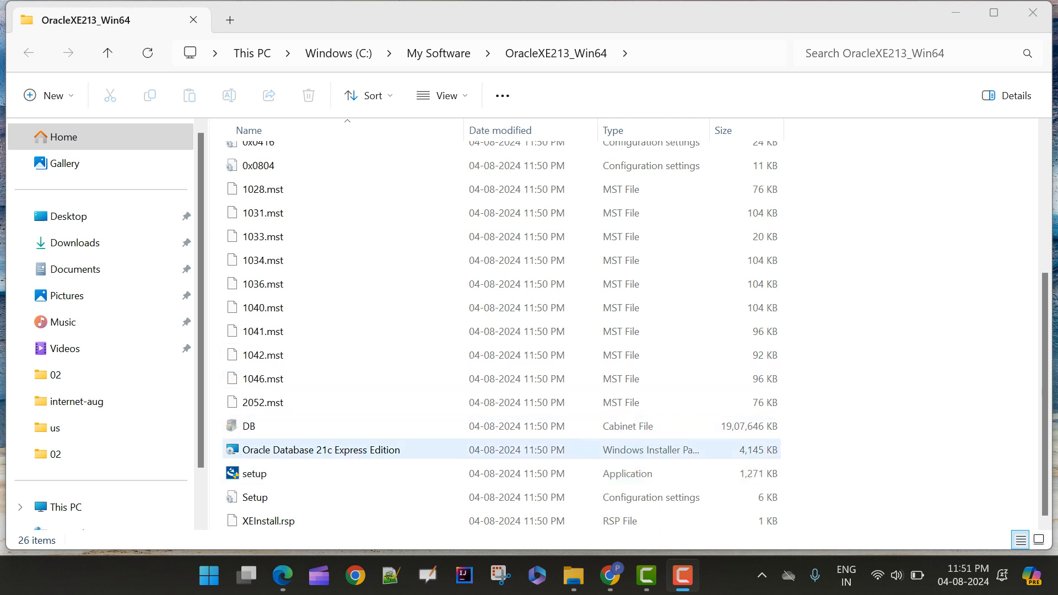
click(255, 474)
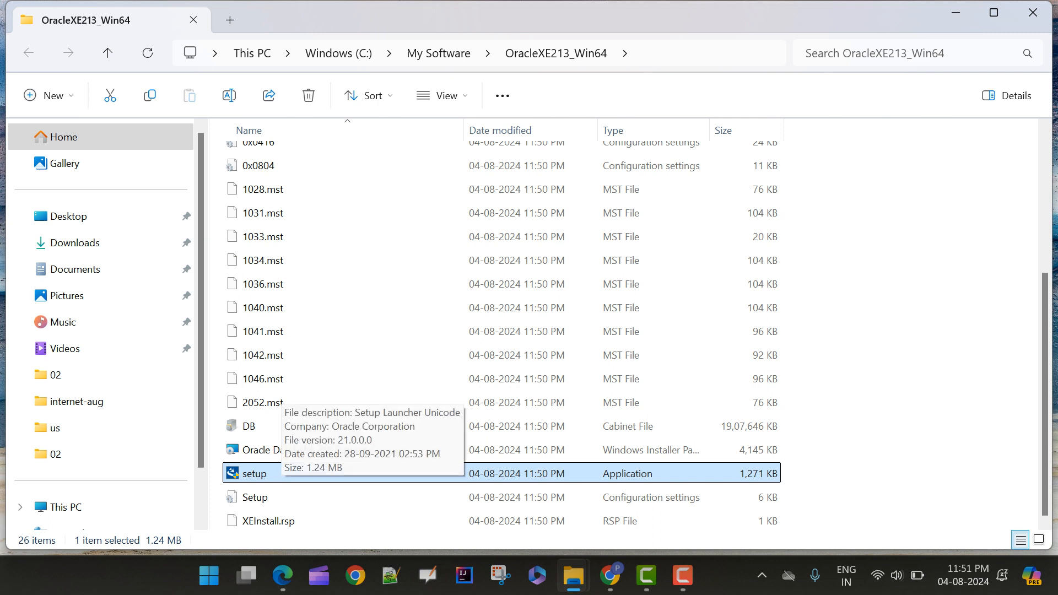
double_click(277, 475)
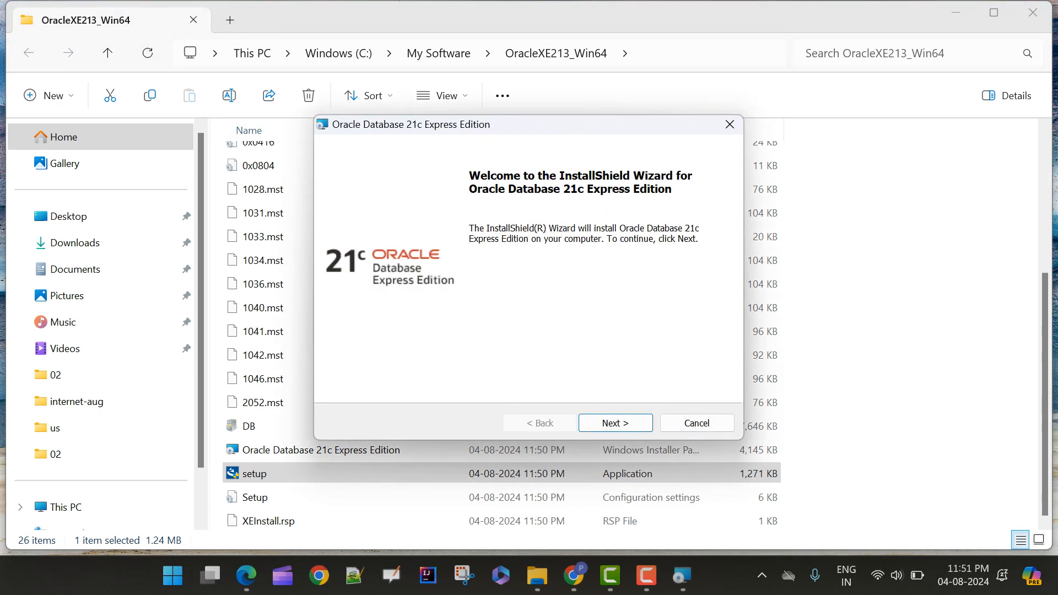
drag(530, 124, 342, 167)
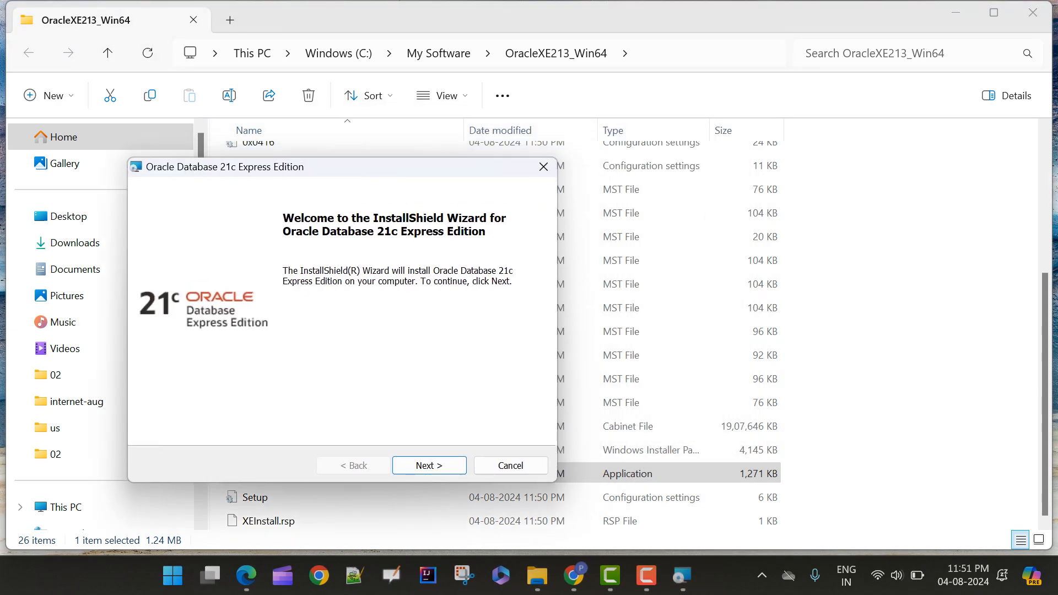
key(Return)
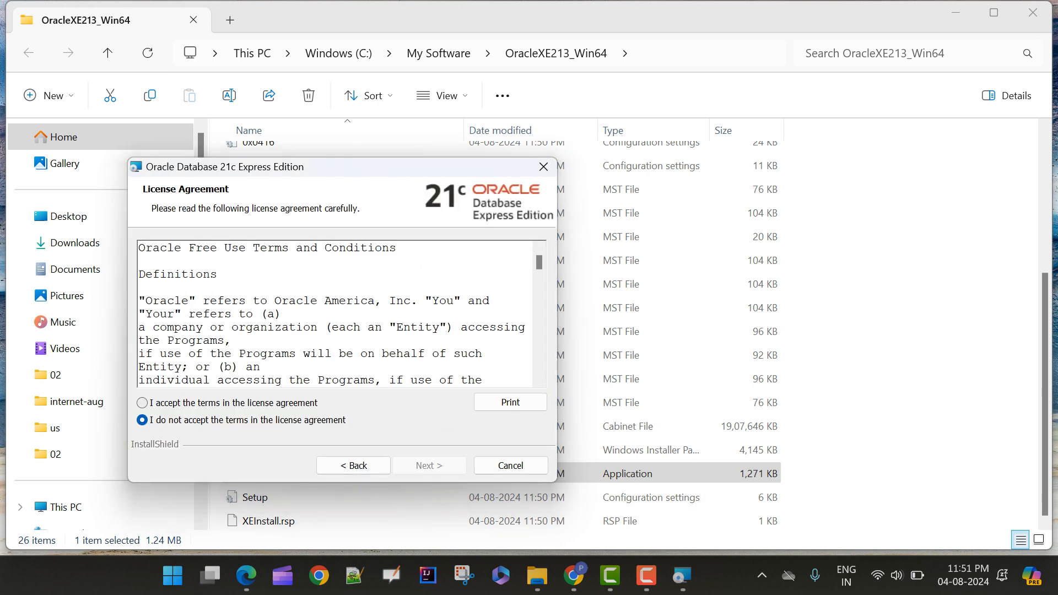
Accept the license agreement terms and keep the default destination folder for the installation
click(143, 403)
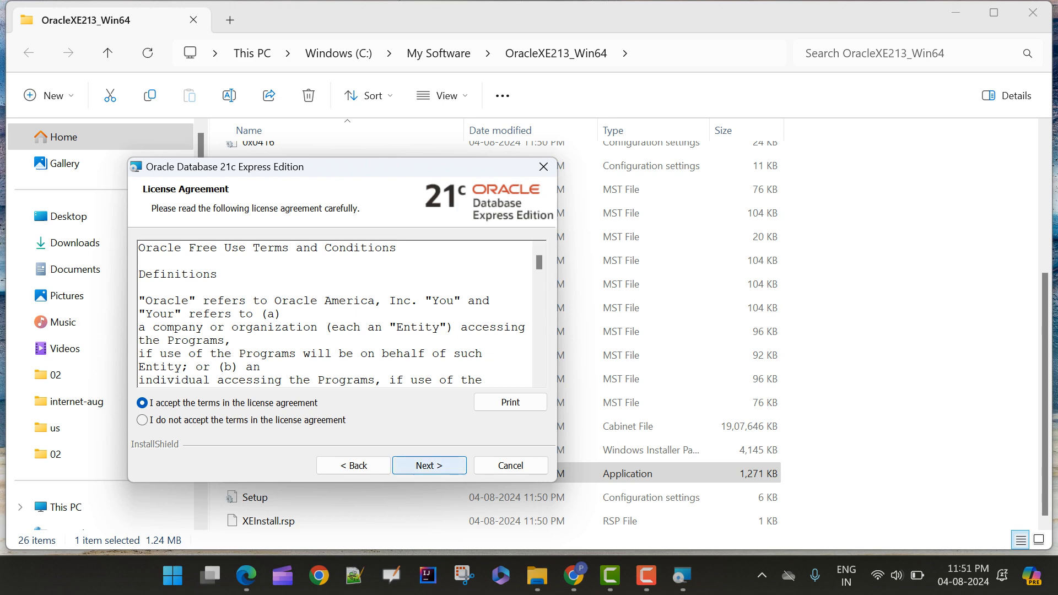
click(430, 466)
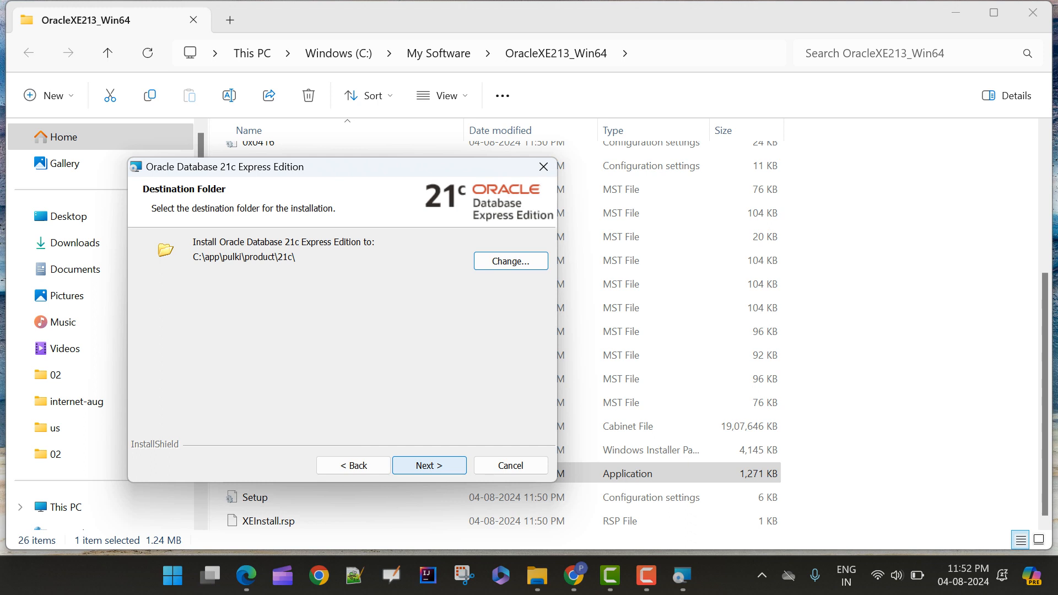
click(429, 466)
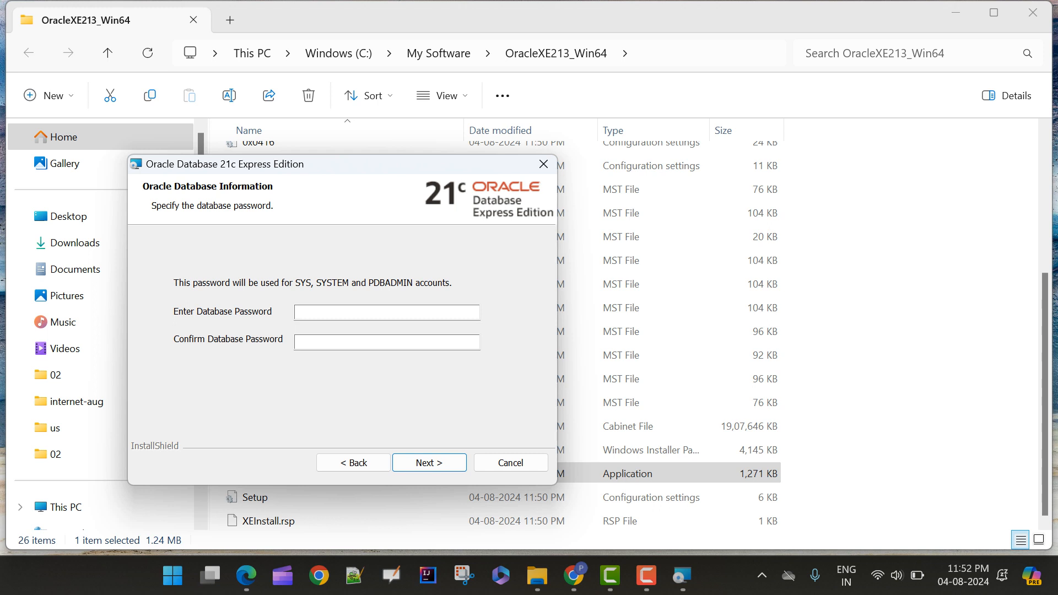
Enter and confirm the database password for the SYS, SYSTEM and PDBADMIN accounts, and continue to the installation summary
click(330, 312)
text(passw)
key(Tab)
text(passw)
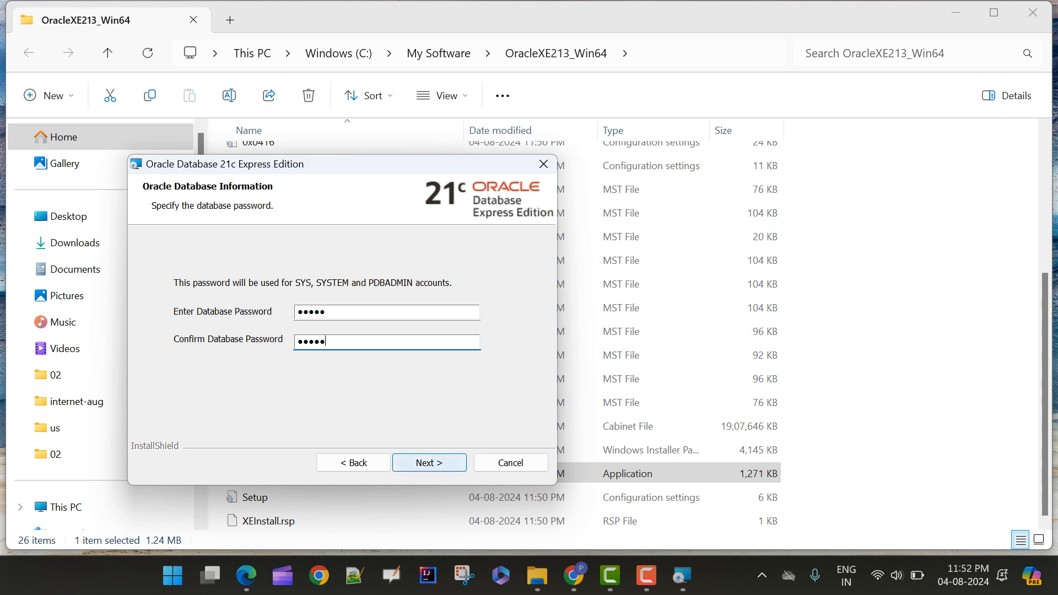
click(429, 463)
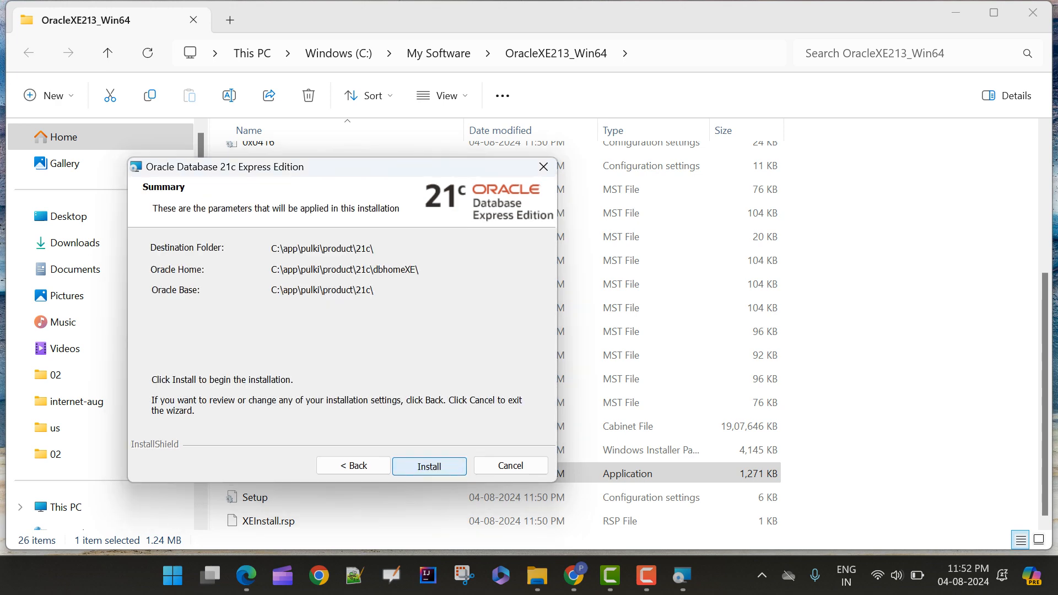
Install Oracle Database 21c Express Edition with the summarized parameters and close the finished wizard
click(429, 466)
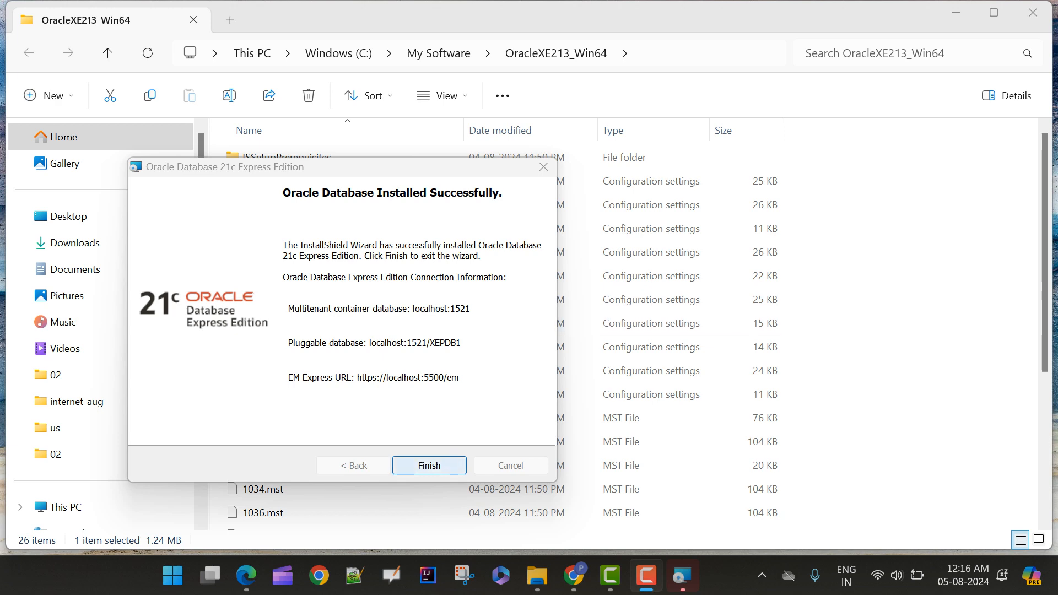
click(429, 466)
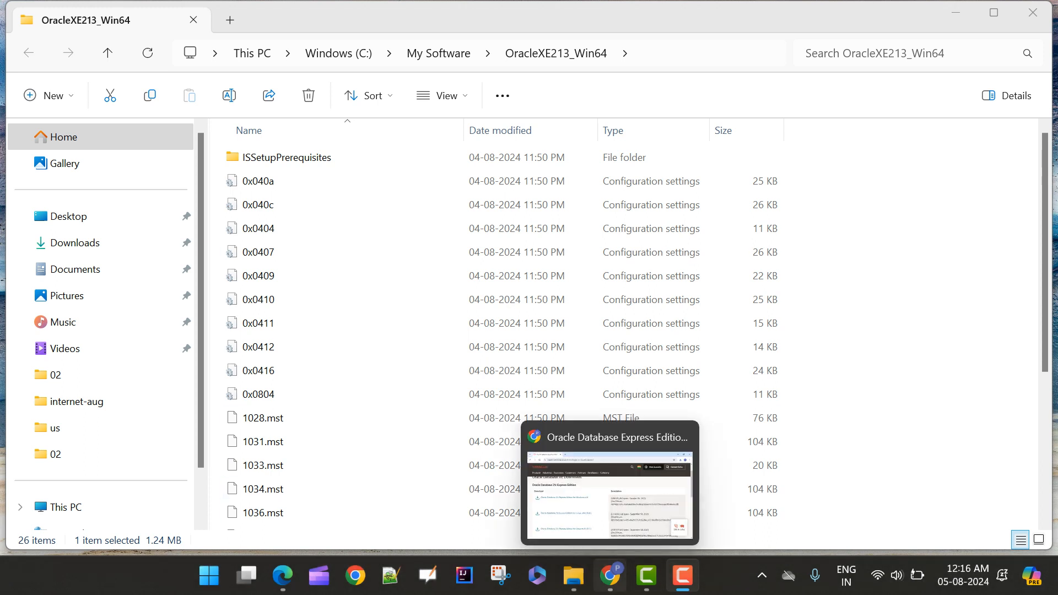
Switch to Chrome and open the Oracle SQL Developer Downloads page in a new tab
click(610, 576)
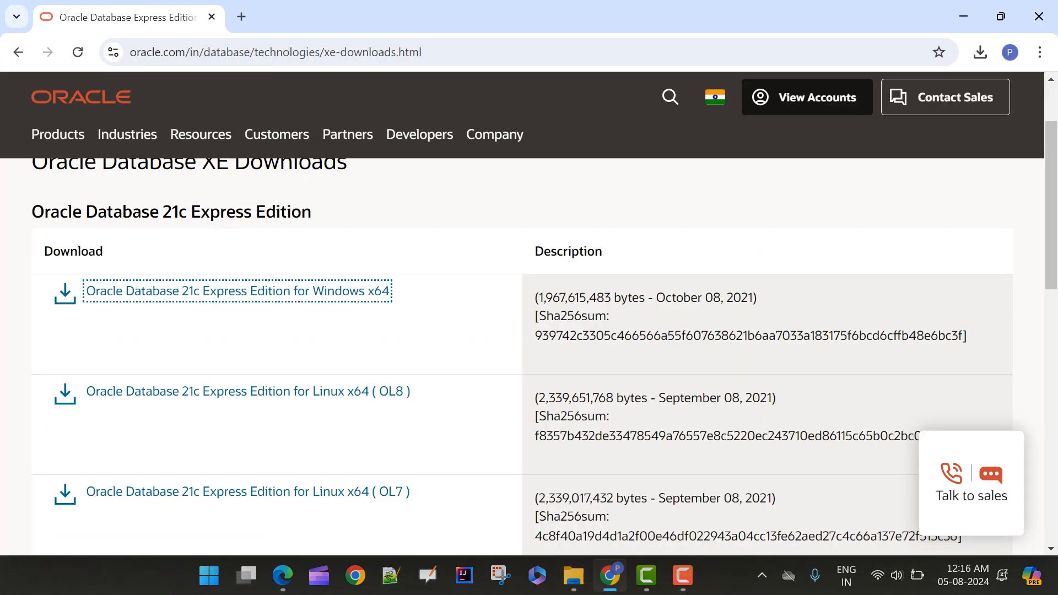
key(F9)
key(ctrl+t)
text(sql developer)
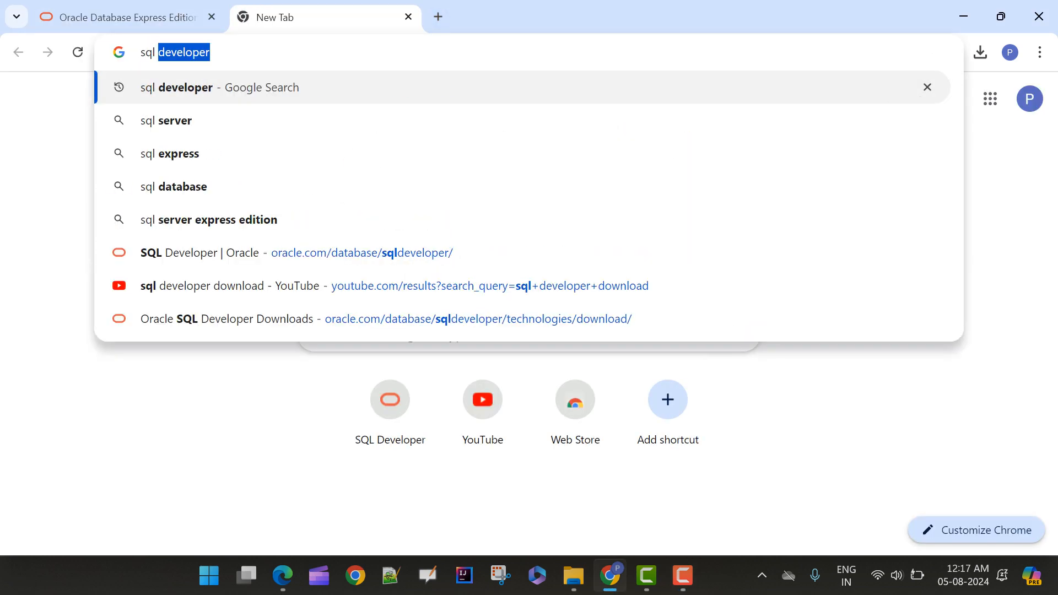
key(Return)
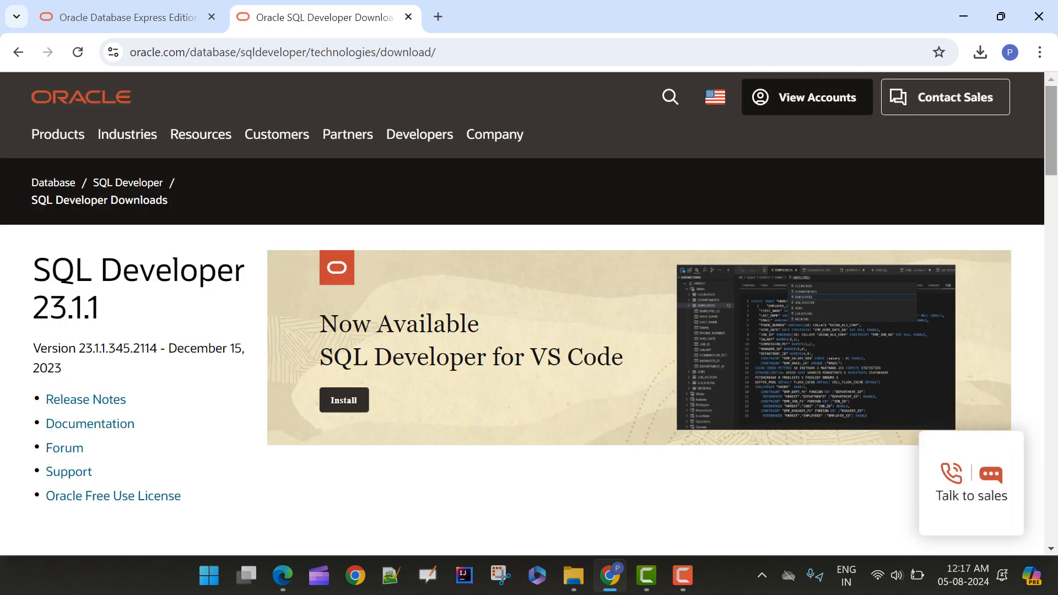
Review the SQL Developer downloads offered for each platform, including their sizes and JDK requirements
scroll(529, 330, down, 2)
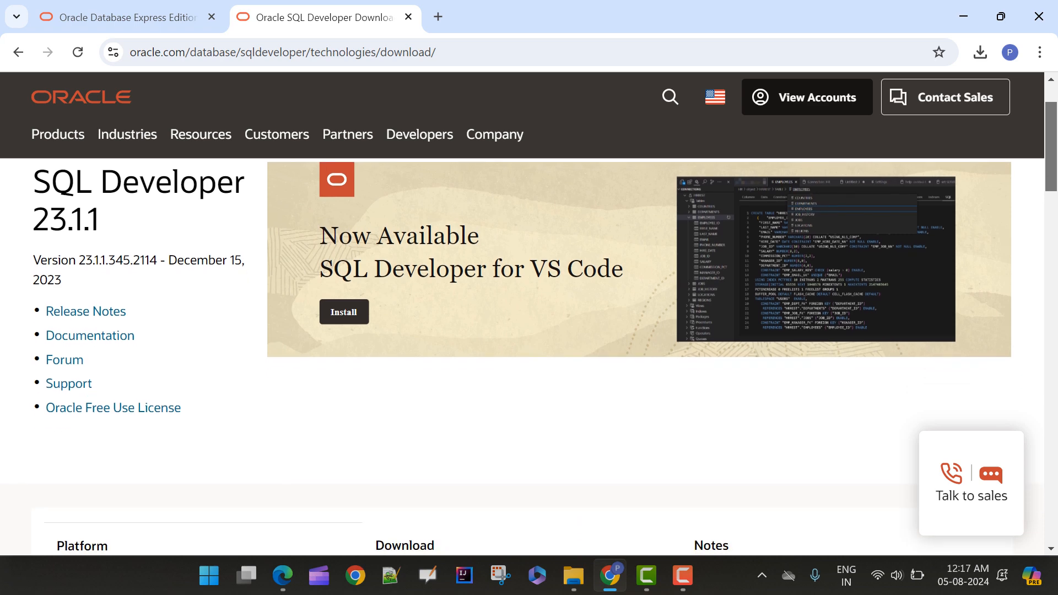
scroll(529, 353, down, 1)
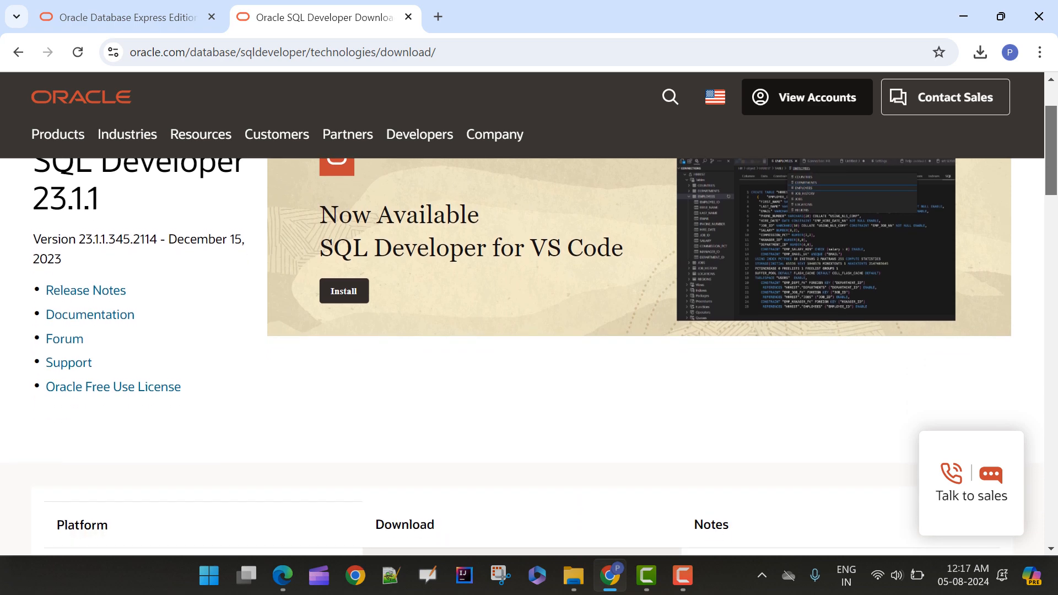
scroll(529, 352, down, 4)
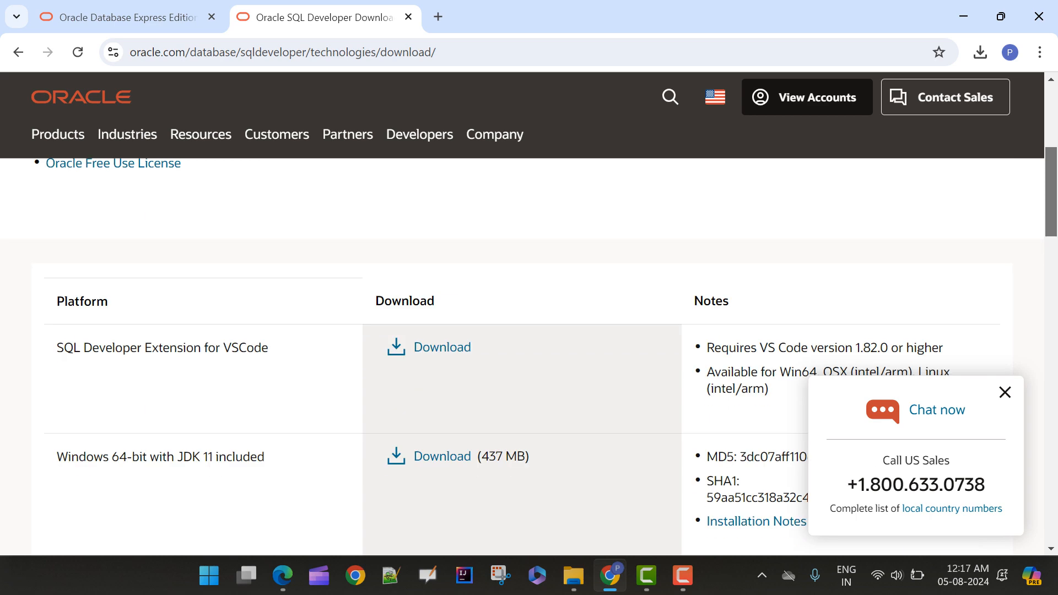
scroll(529, 352, down, 3)
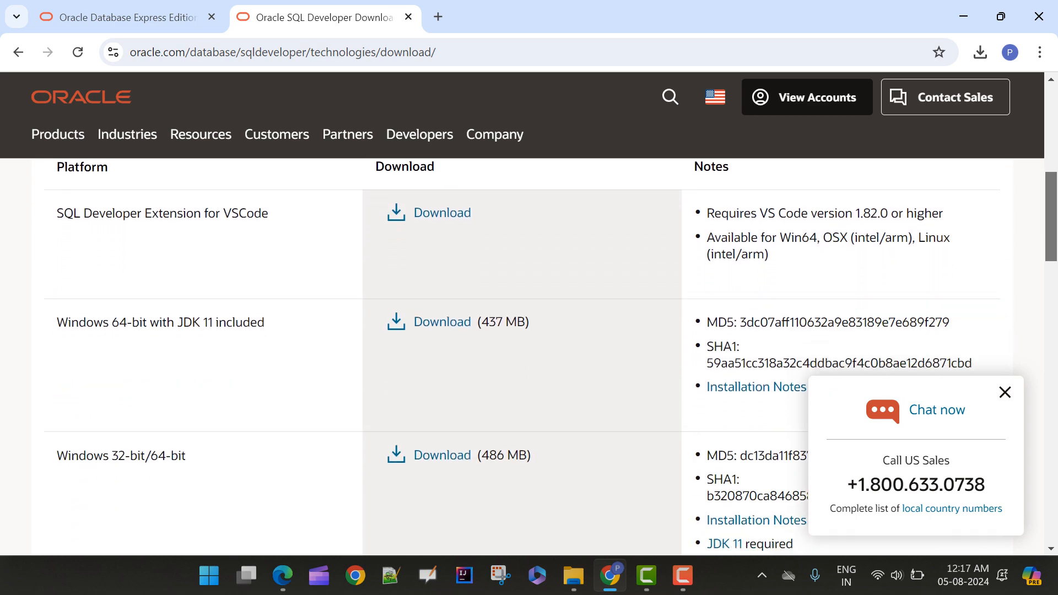
scroll(529, 353, down, 3)
scroll(529, 353, up, 9)
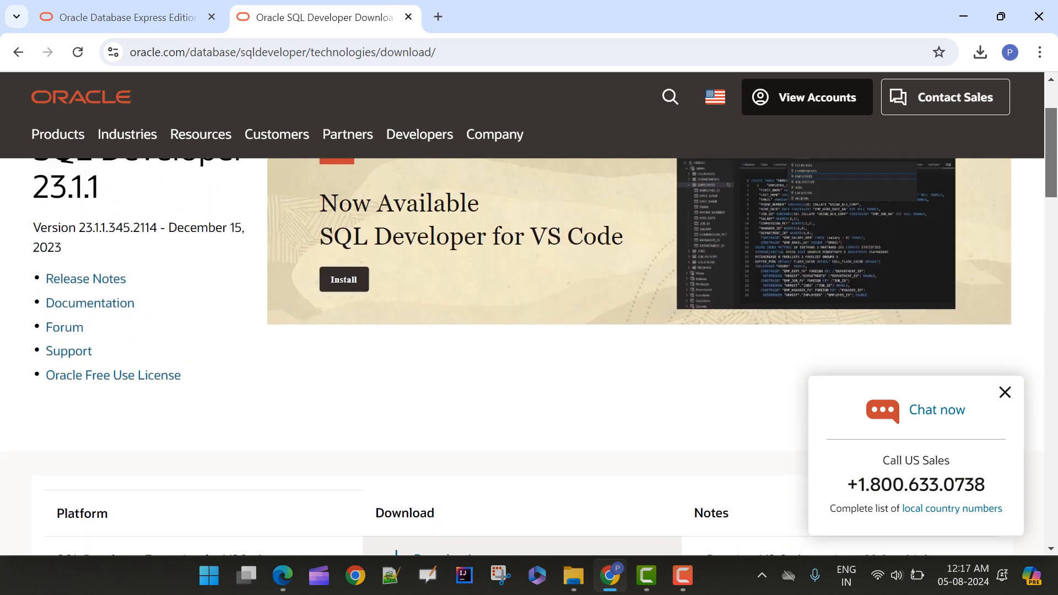
scroll(529, 353, up, 2)
scroll(529, 352, down, 7)
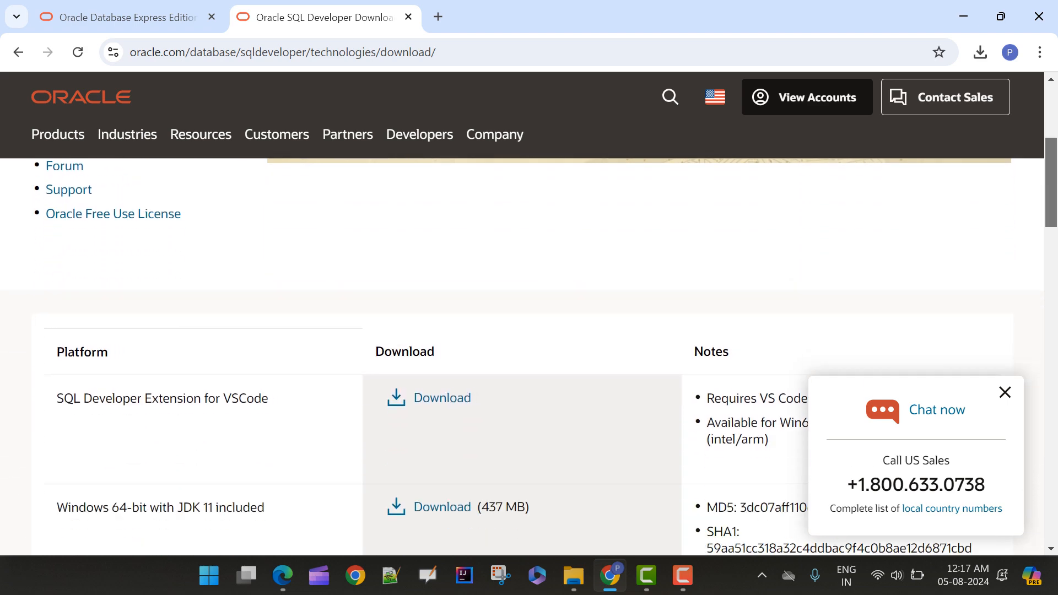
scroll(529, 353, down, 1)
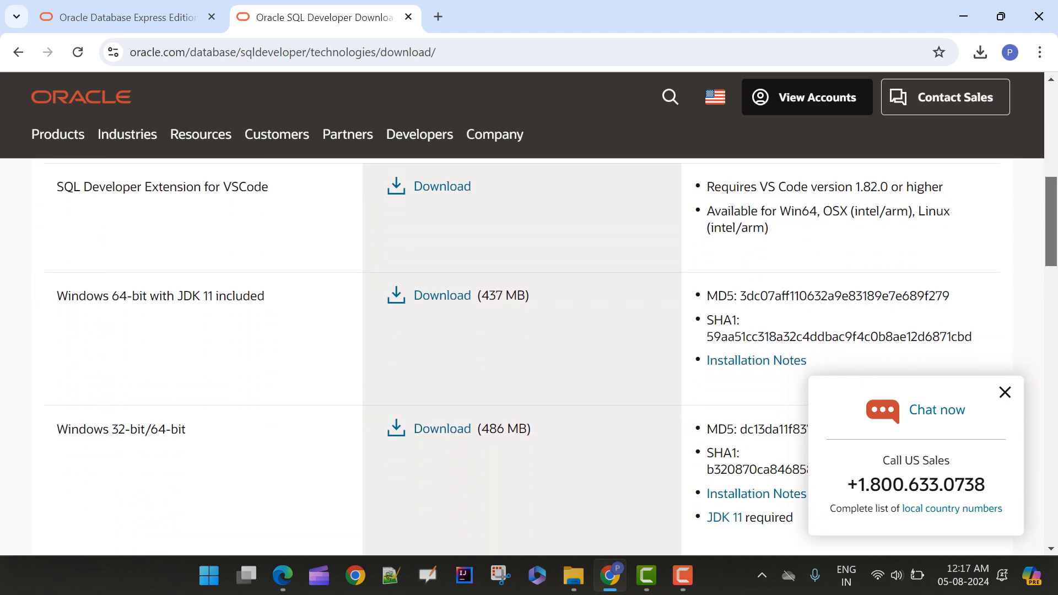
scroll(529, 353, up, 2)
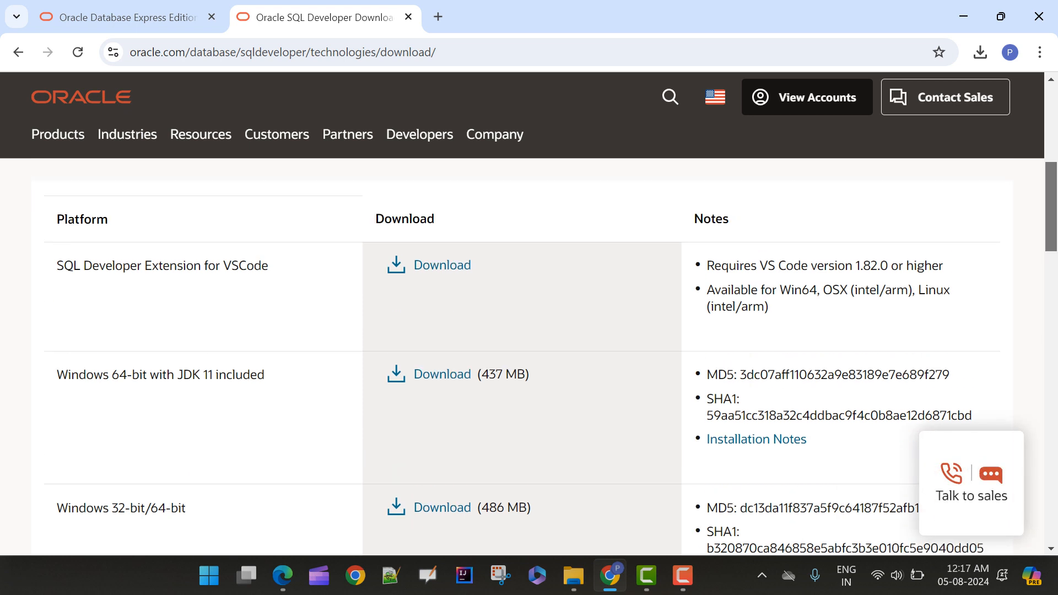
scroll(530, 353, down, 1)
scroll(529, 353, down, 2)
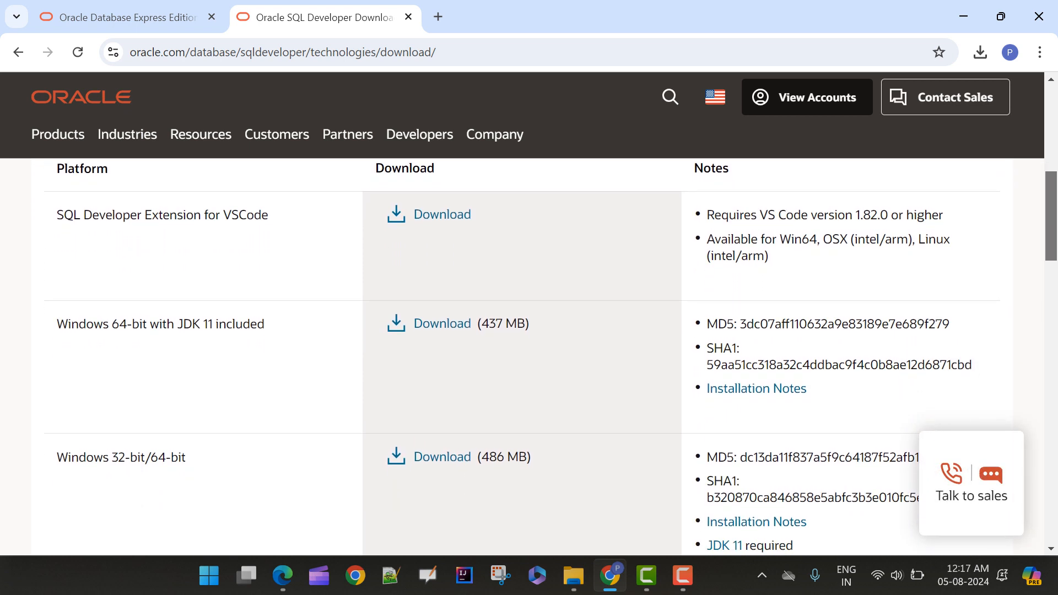
scroll(529, 353, down, 1)
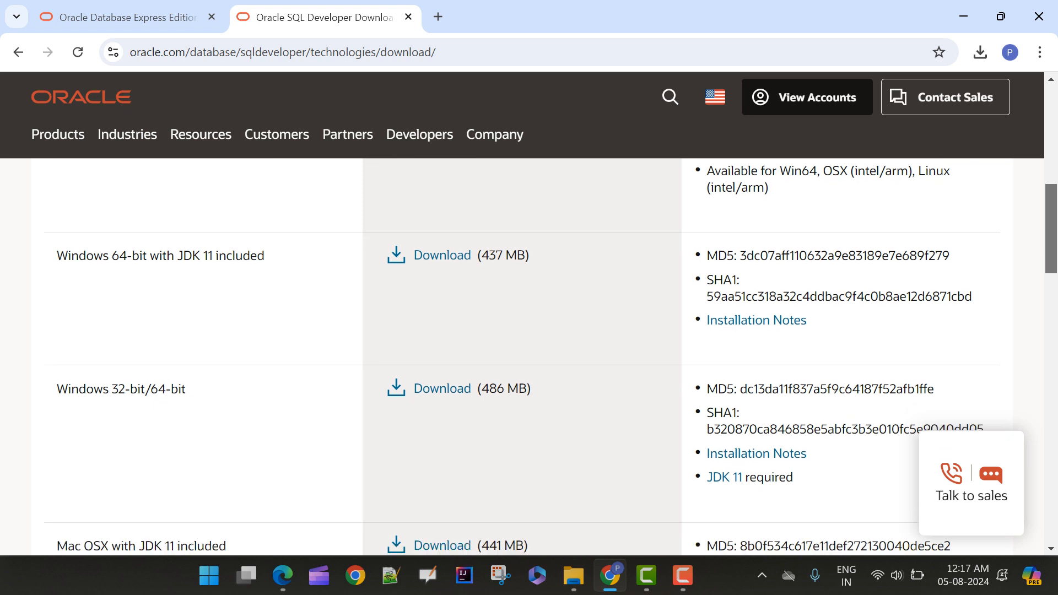
scroll(529, 353, down, 1)
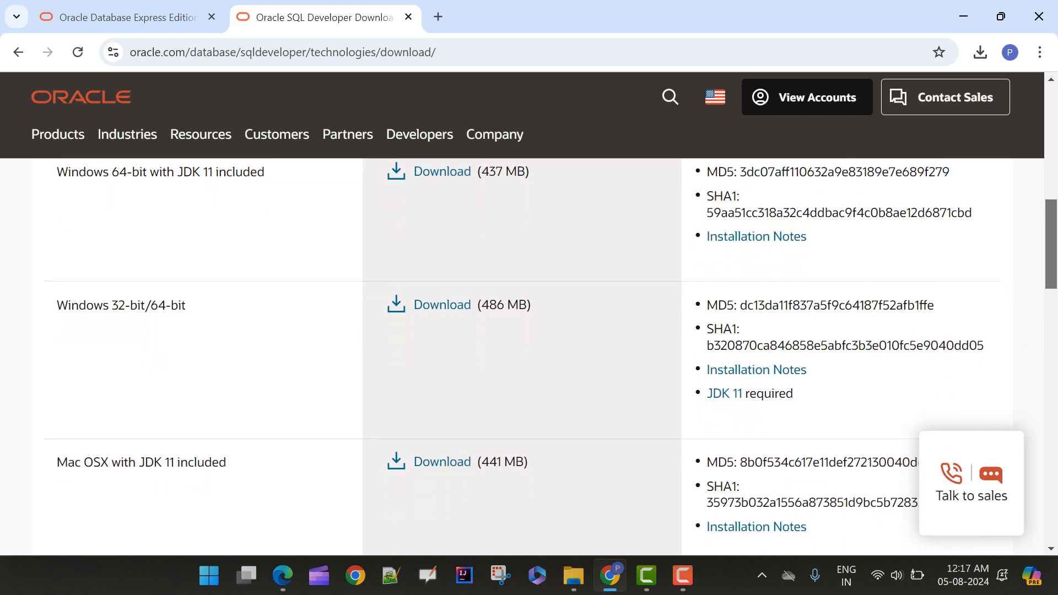
scroll(529, 353, down, 3)
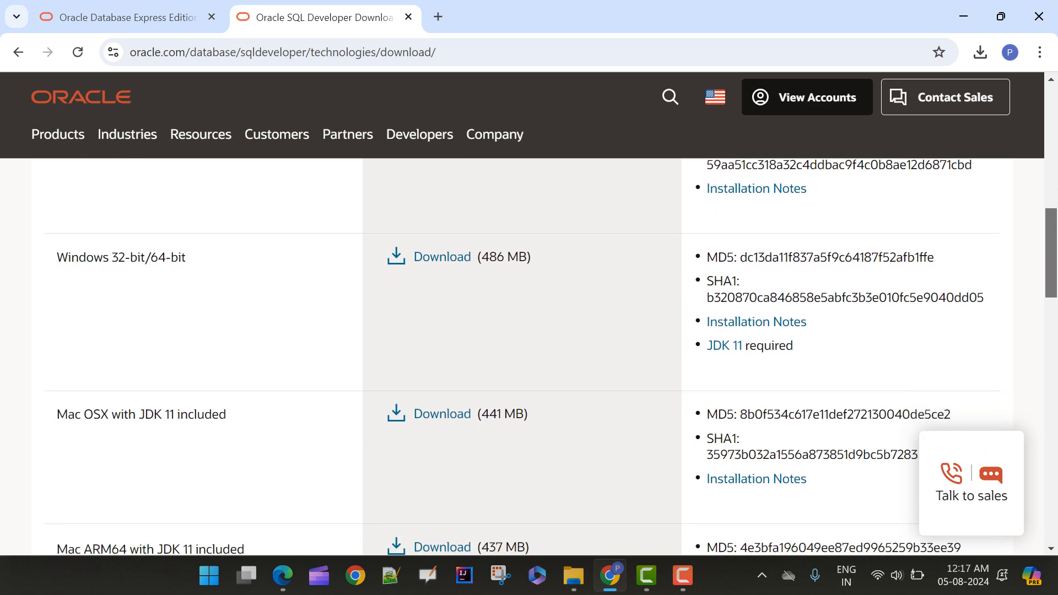
scroll(529, 353, down, 3)
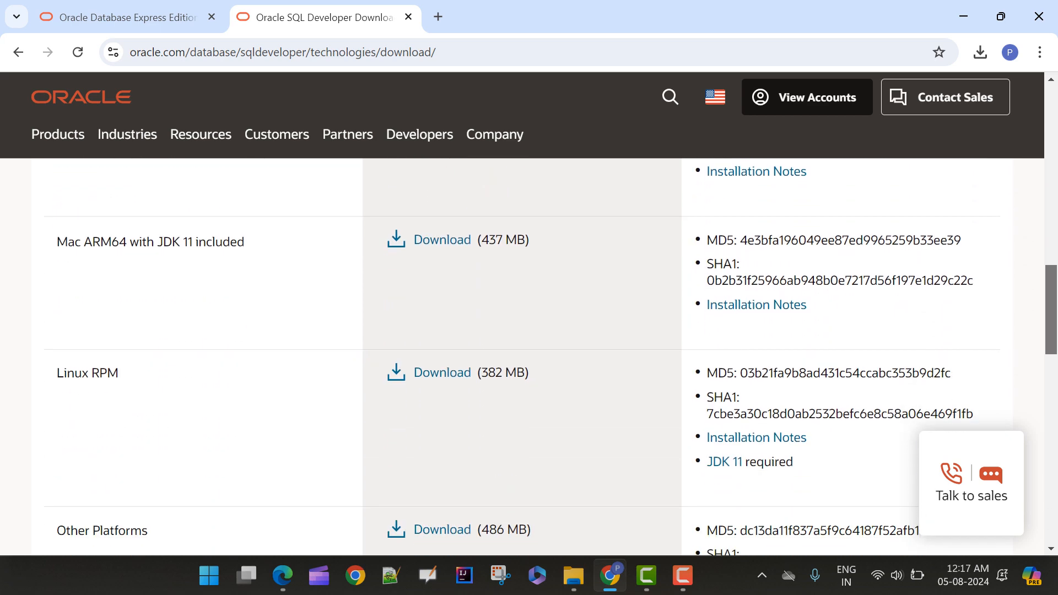
scroll(529, 353, down, 3)
scroll(529, 353, up, 12)
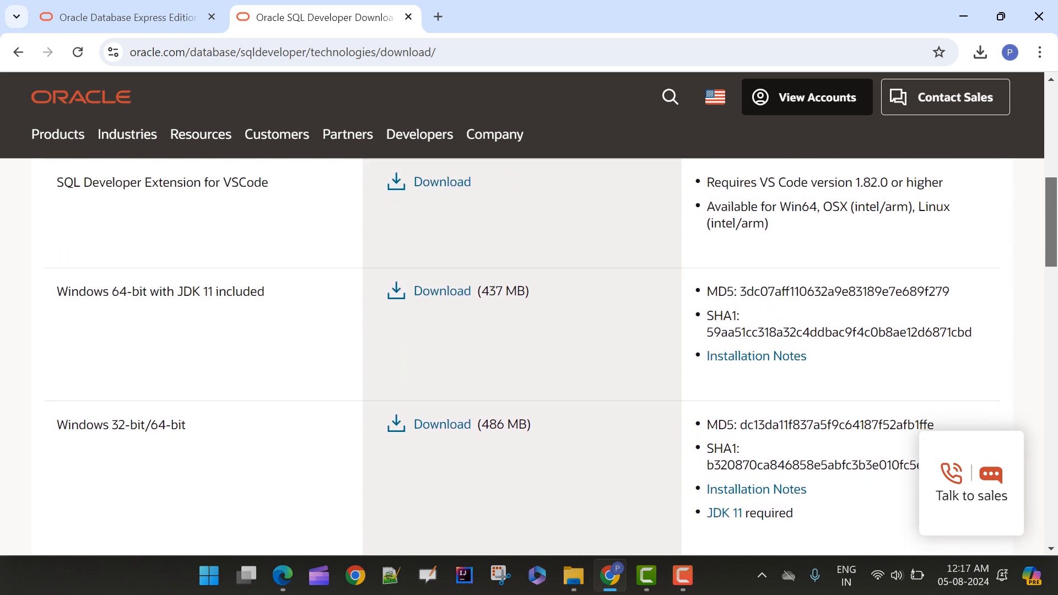
scroll(530, 352, down, 1)
scroll(529, 353, up, 1)
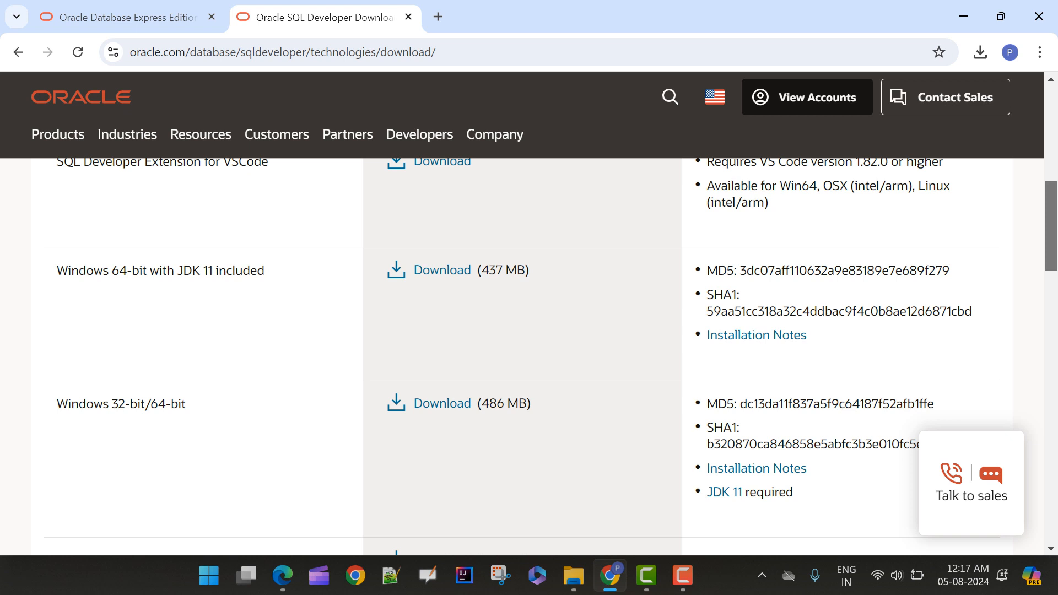
Compare the Windows 64-bit with JDK 11 included entry with the Windows 32-bit/64-bit entry's JDK note, highlighting the relevant text
drag(265, 271, 57, 271)
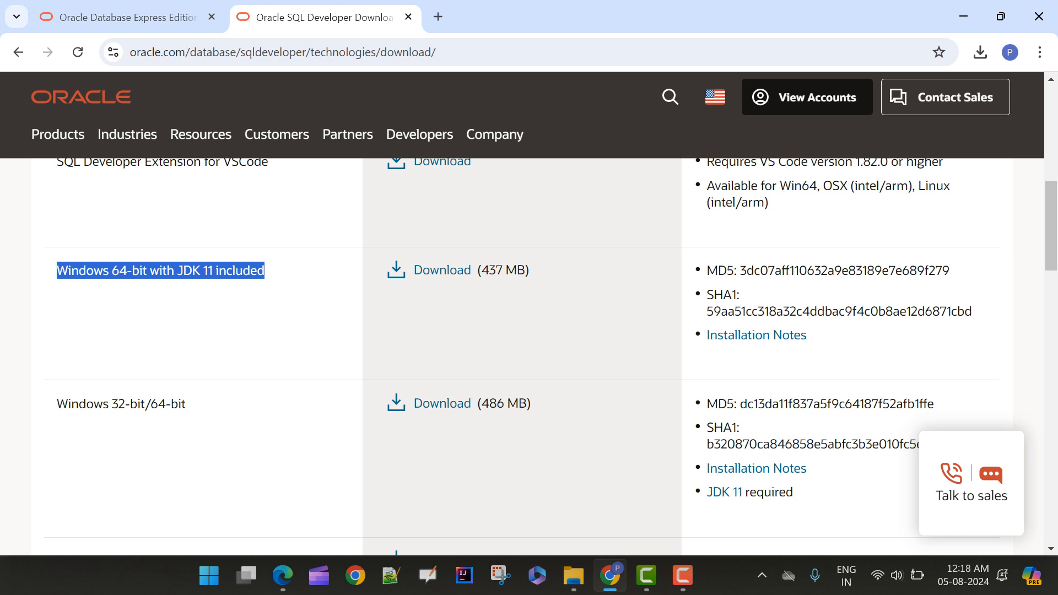
drag(794, 492, 707, 493)
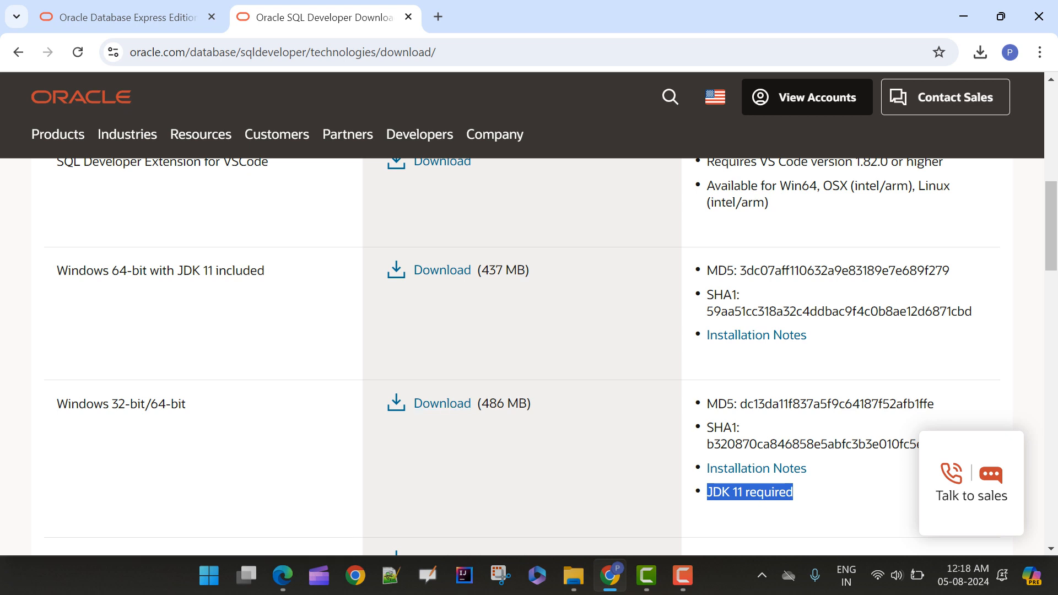
click(782, 509)
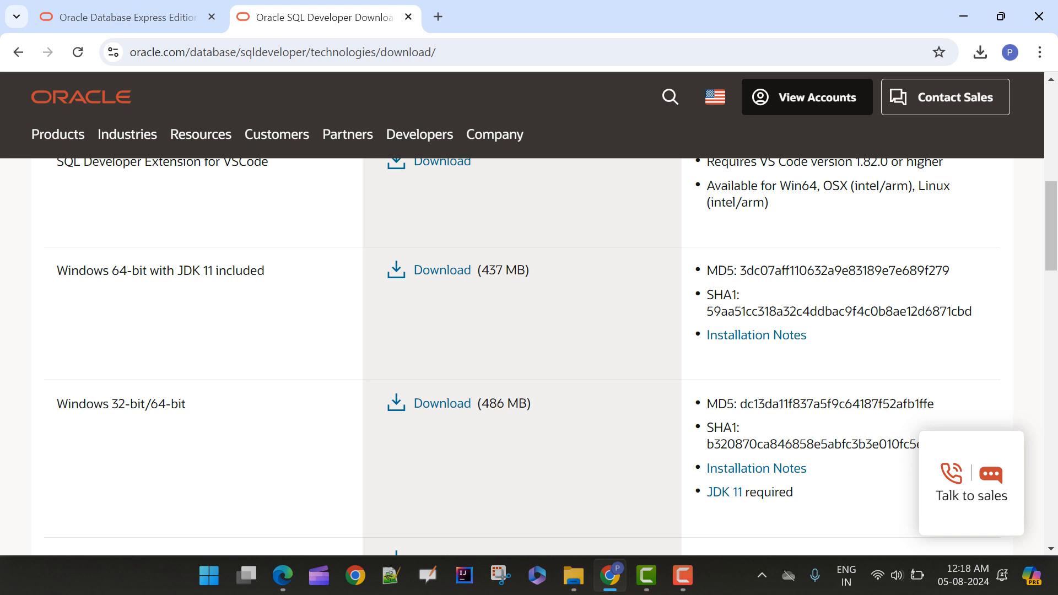
drag(265, 270, 57, 271)
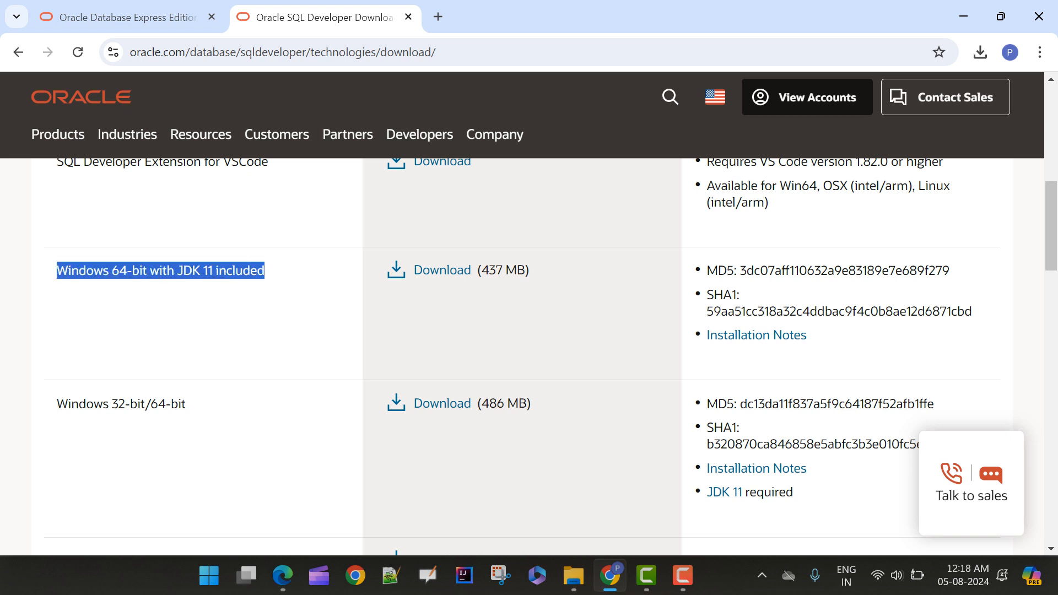
Download the SQL Developer package for Windows 64-bit with JDK 11 included
click(243, 317)
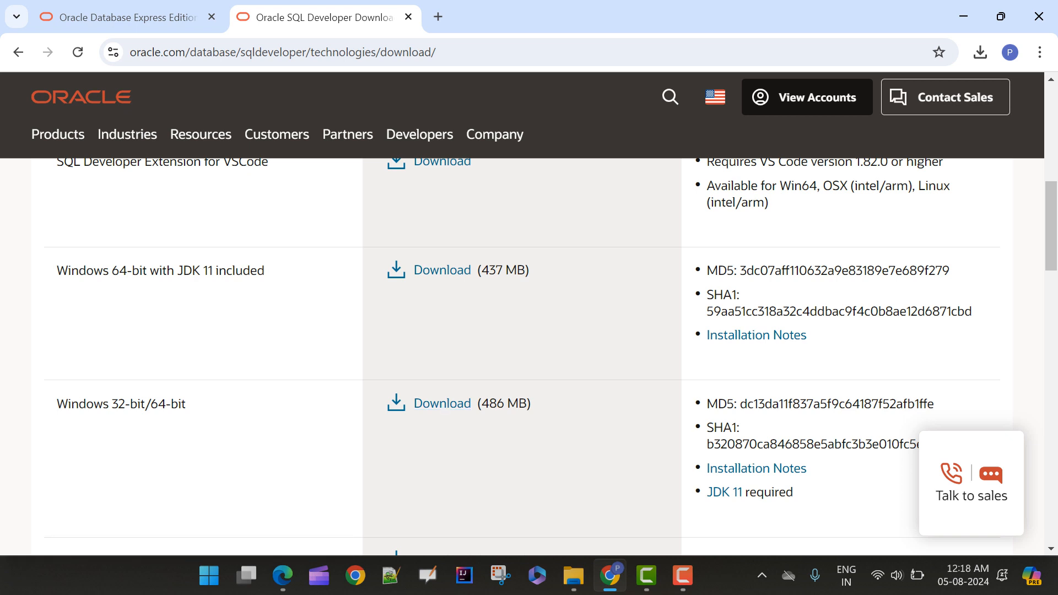
drag(264, 271, 57, 270)
click(237, 281)
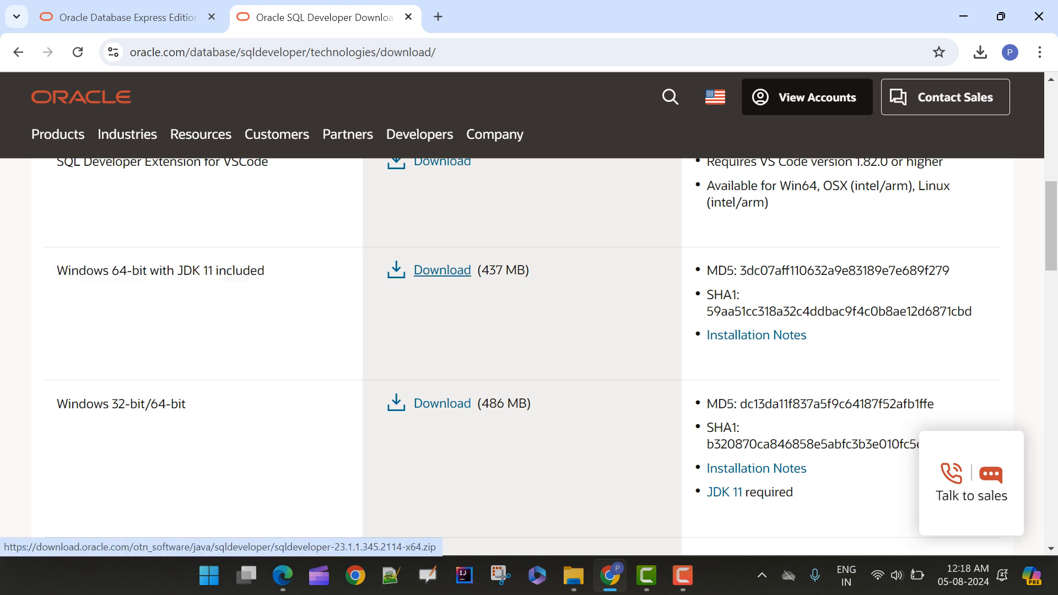
click(443, 270)
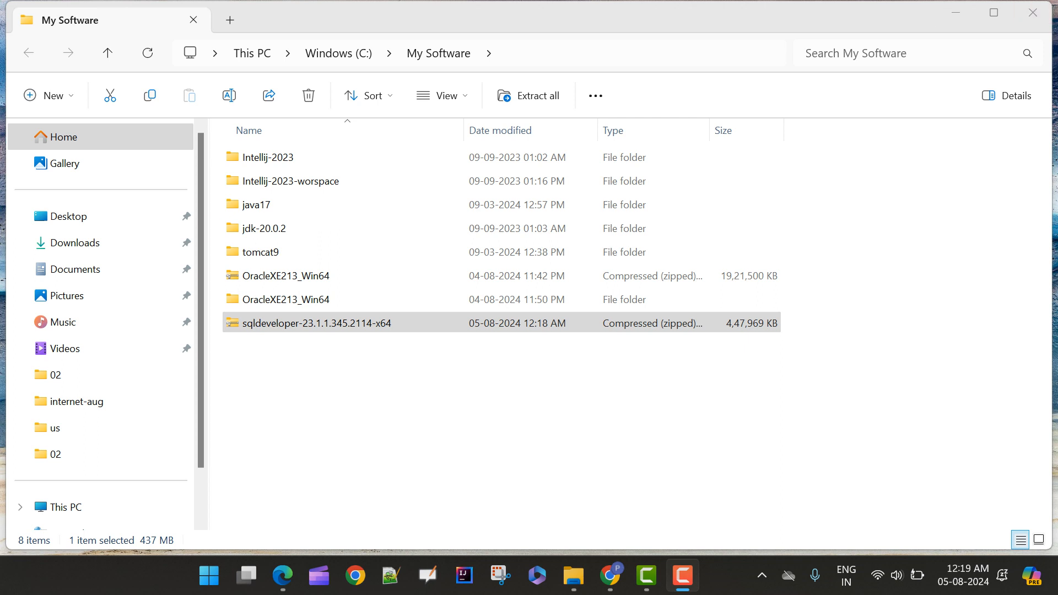
Switch to File Explorer and extract the sqldeveloper-23.1.1.345.2114-x64 archive to C:\My Software\sqldeveloper-23.1.1.345.2114-x64, dismissing the error report
click(317, 323)
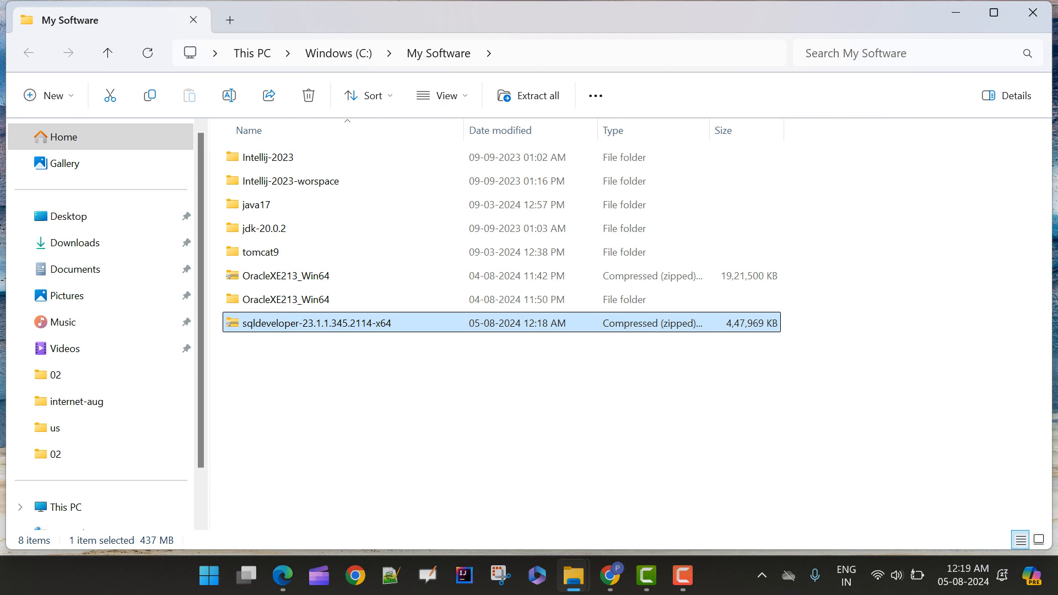
right_click(246, 324)
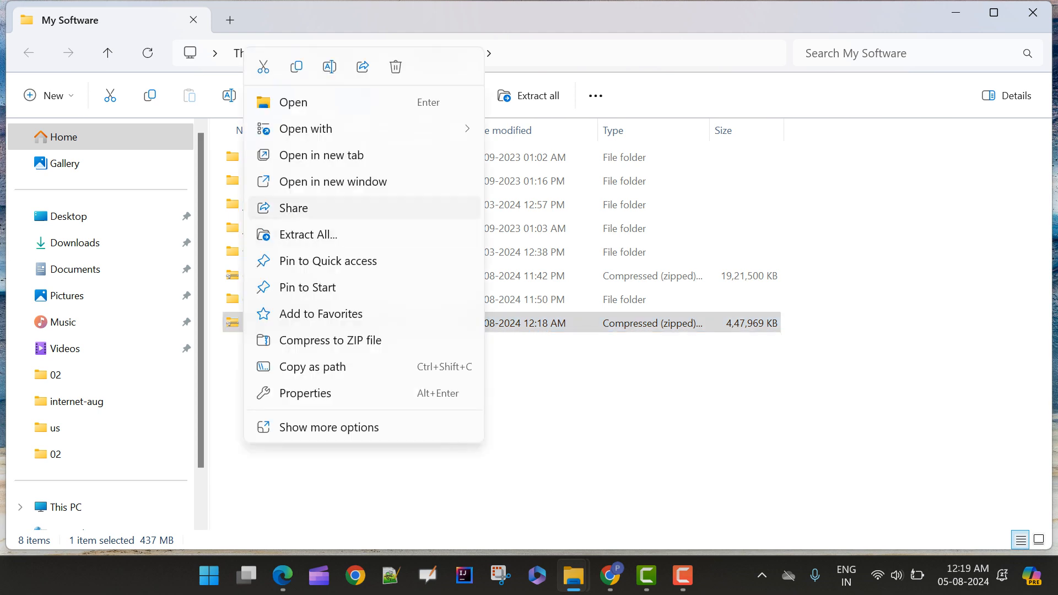
click(309, 234)
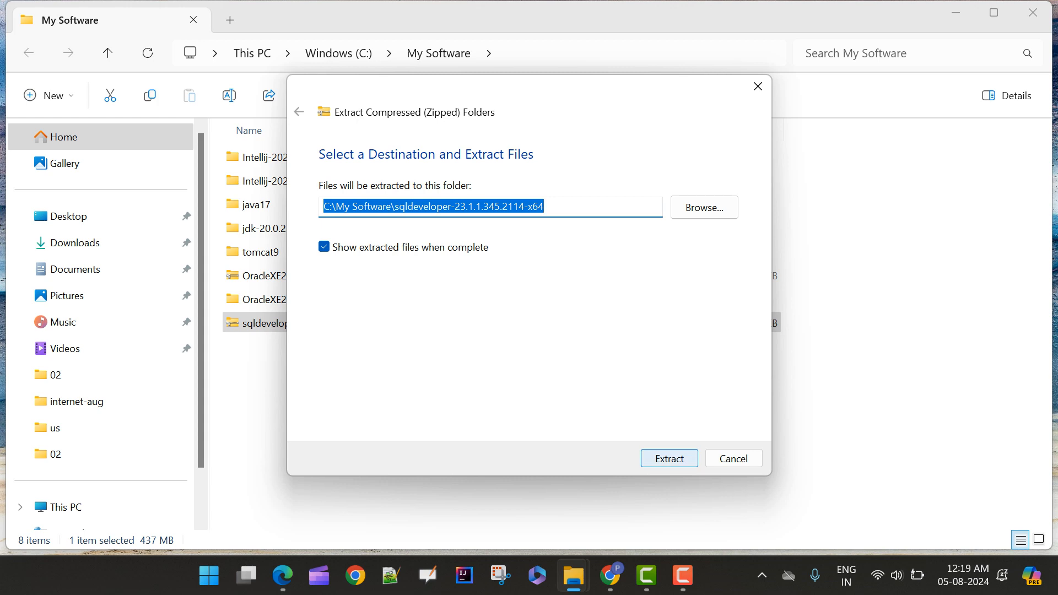
click(669, 458)
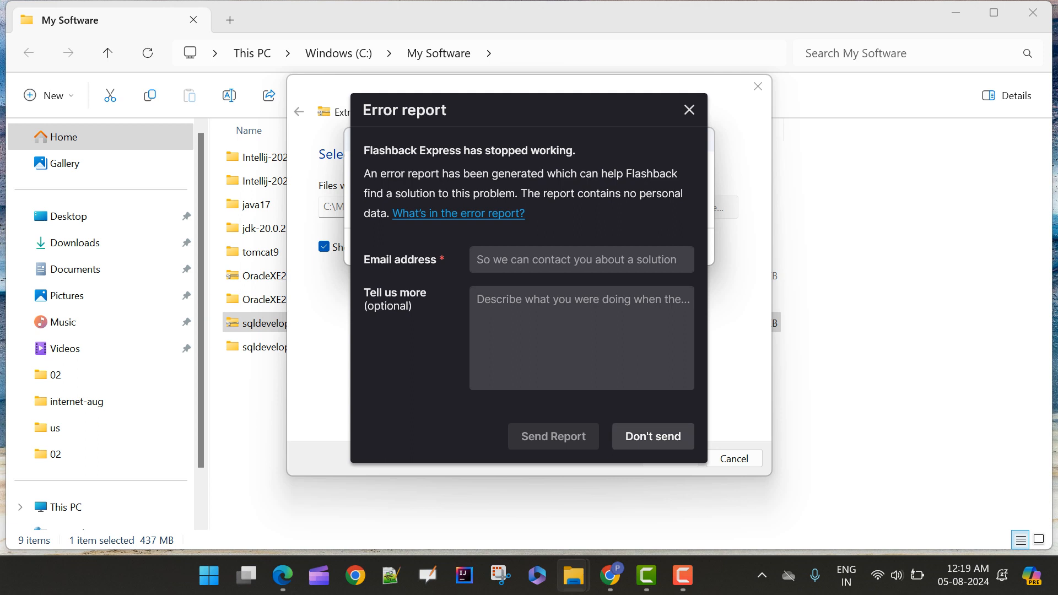
key(Escape)
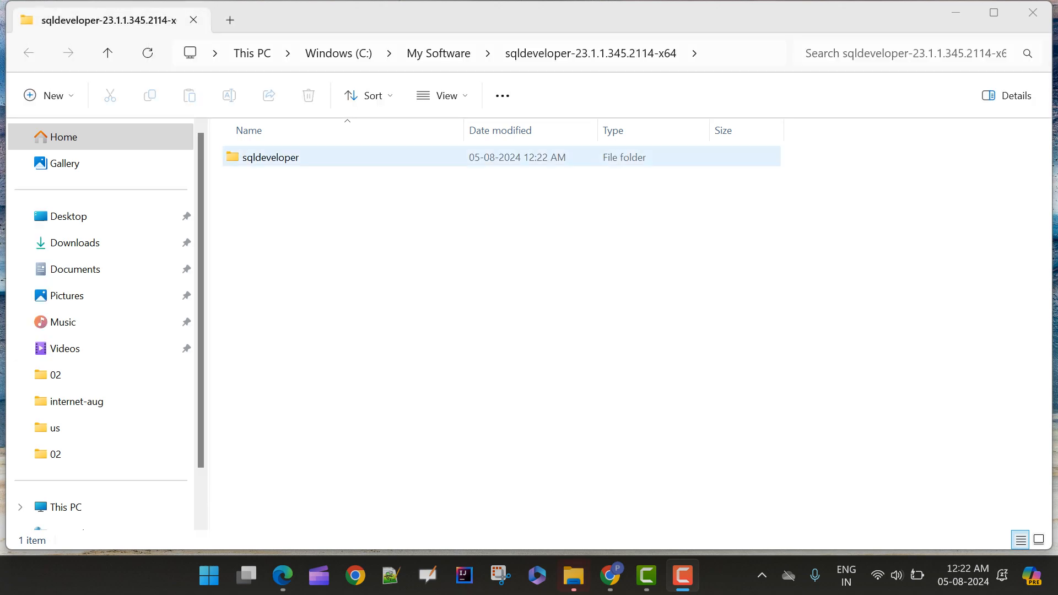
Launch the sqldeveloper application from the sqldeveloper folder inside the extracted files
double_click(270, 157)
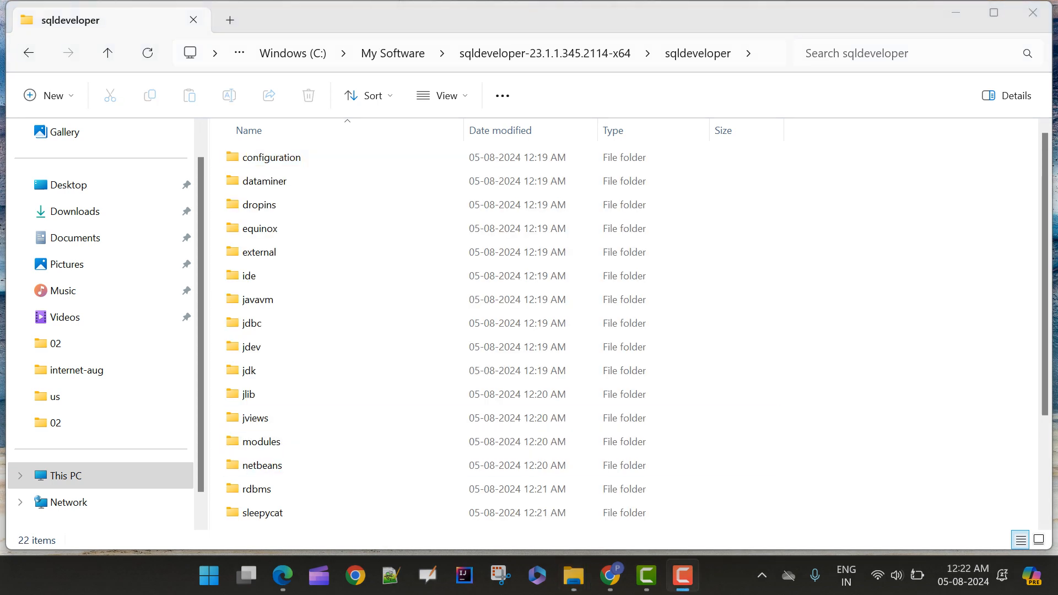
scroll(634, 336, down, 2)
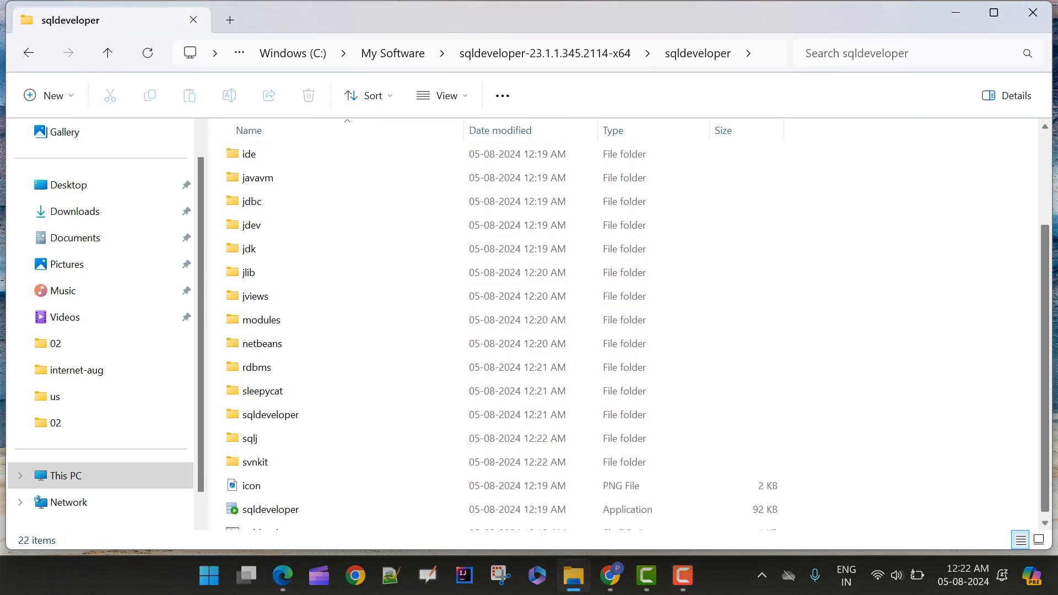
drag(1045, 396, 1045, 405)
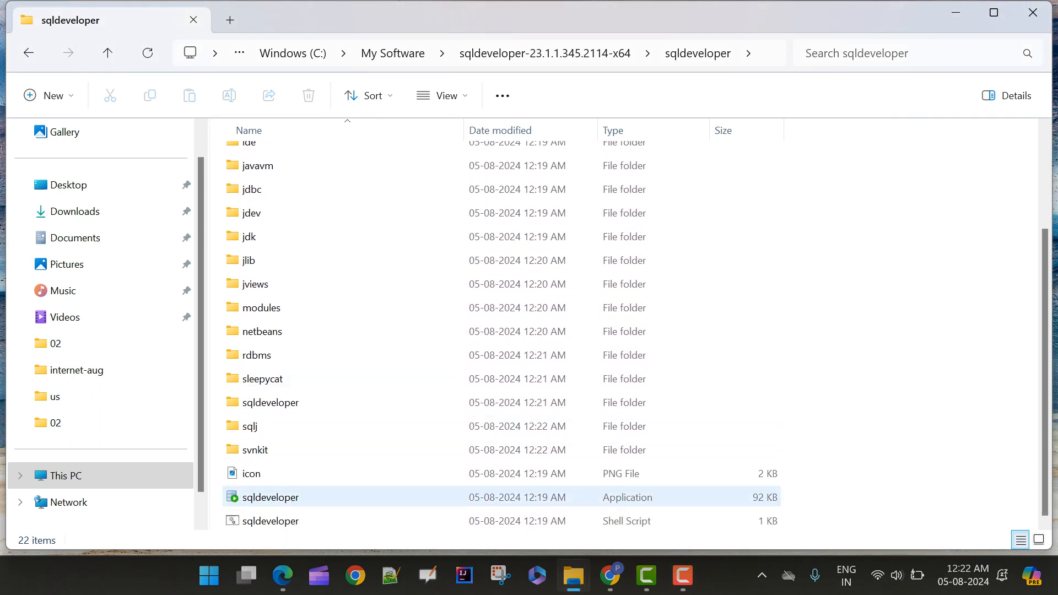
double_click(263, 498)
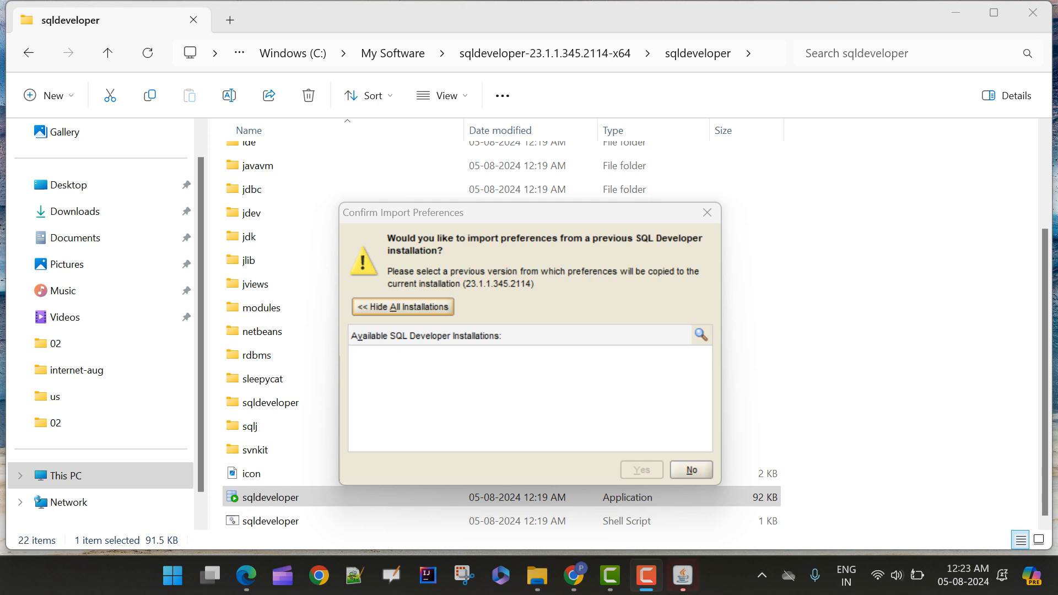
Decline importing preferences from a previous installation, accept automated usage reporting to Oracle, and maximize the SQL Developer window
click(692, 470)
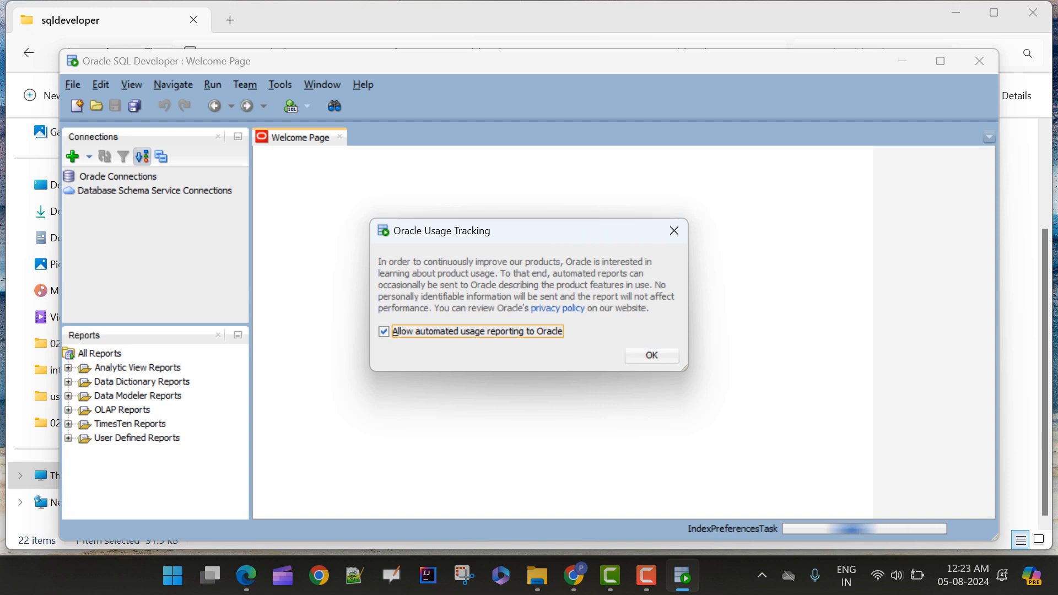
click(652, 356)
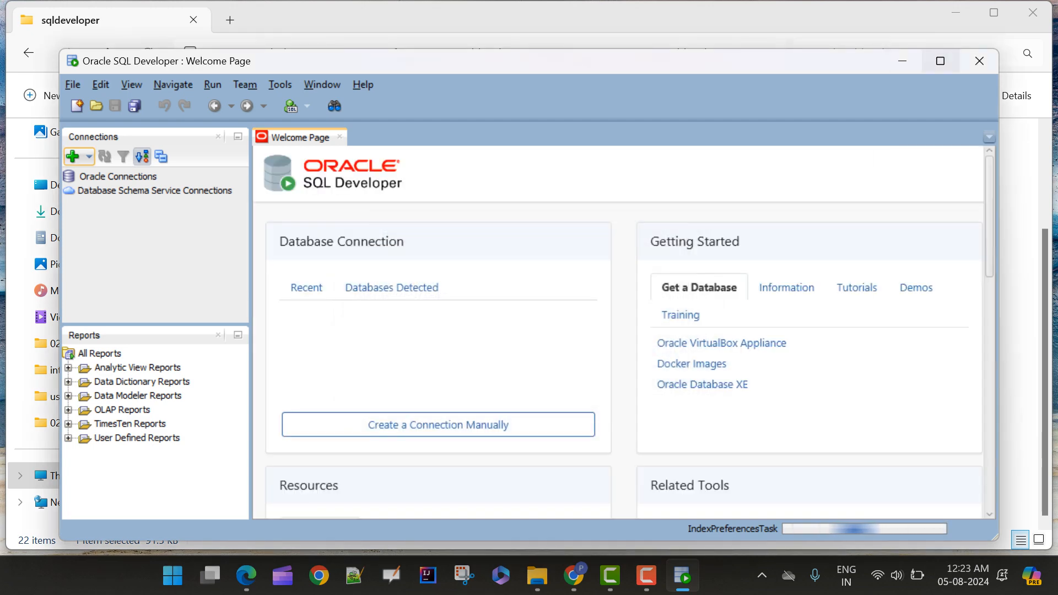
click(941, 62)
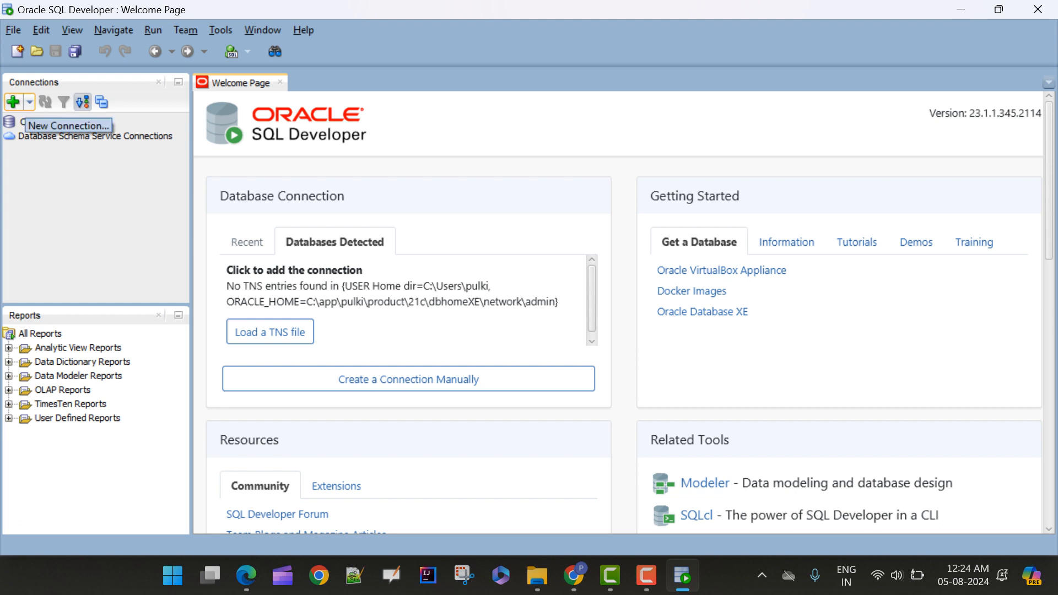
Start a new database connection named localdb with username SYS and enter the account password
click(13, 101)
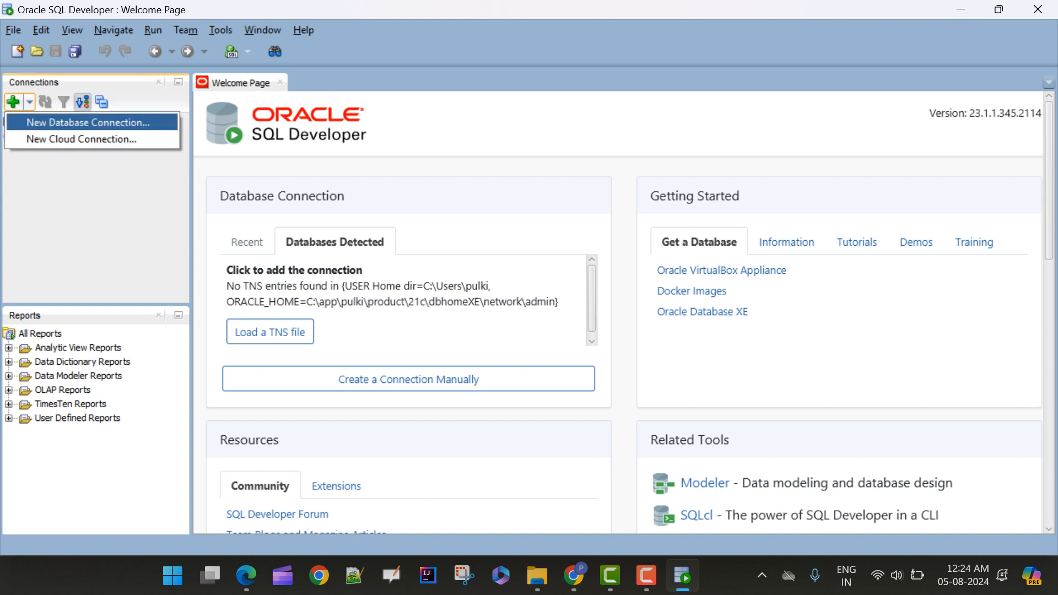
key(Return)
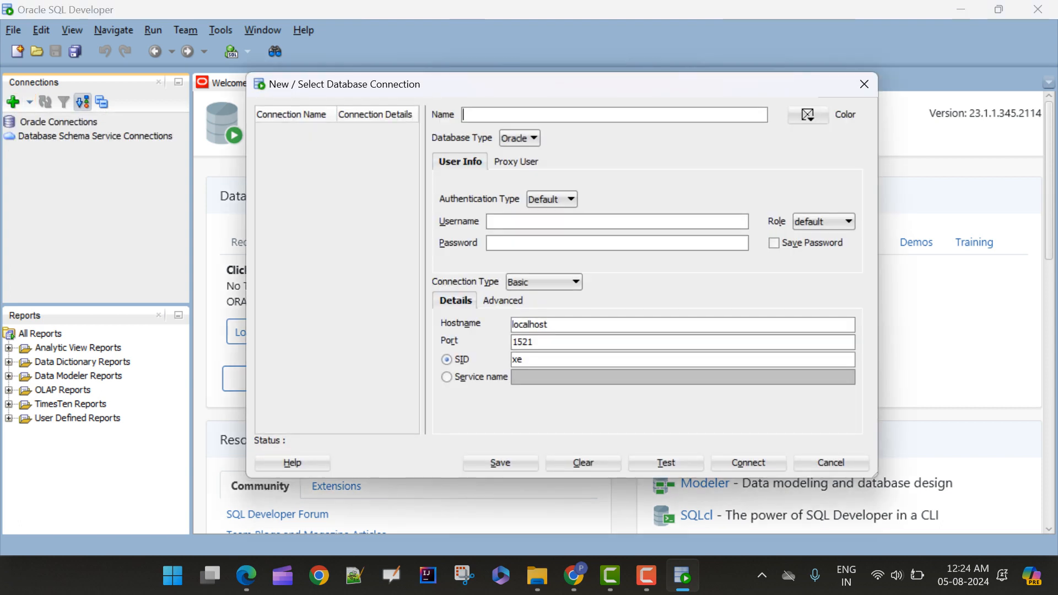
key(F9)
text(localdb)
click(490, 222)
text(SYS)
key(Tab)
text(pass1)
Set the localdb connection's role to SYSDBA, keeping port 1521
click(523, 342)
click(824, 221)
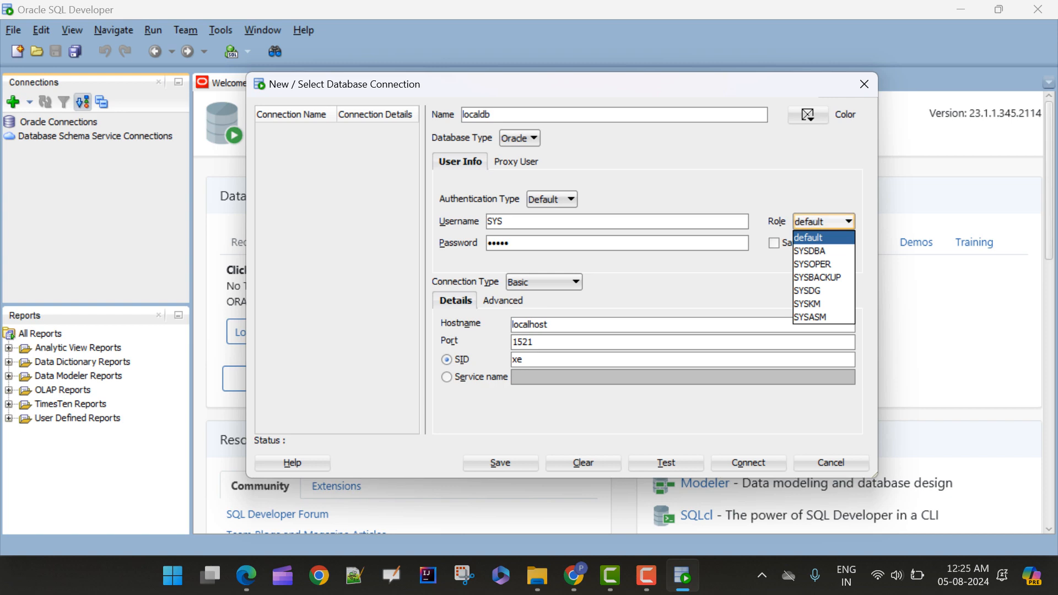
key(Down)
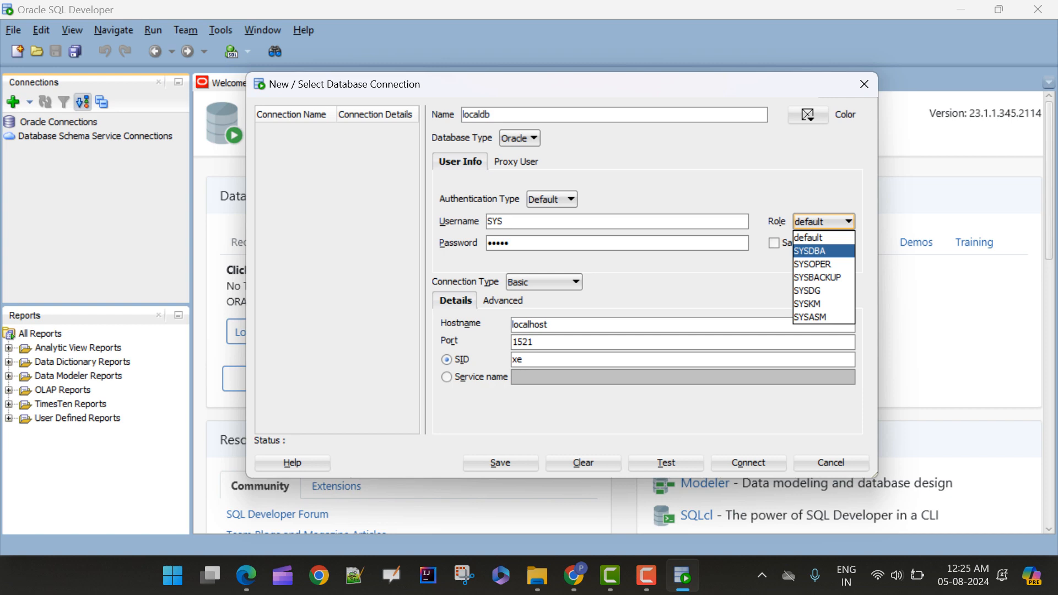
key(Down)
click(824, 251)
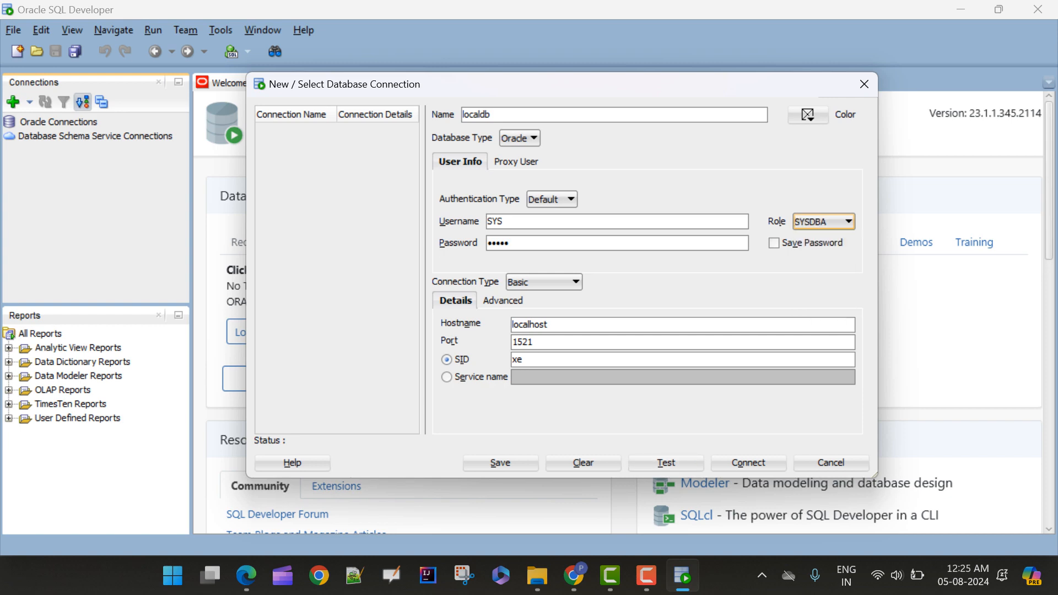
Test the localdb connection, save it, and widen the connection list to show its full details
drag(562, 84, 592, 48)
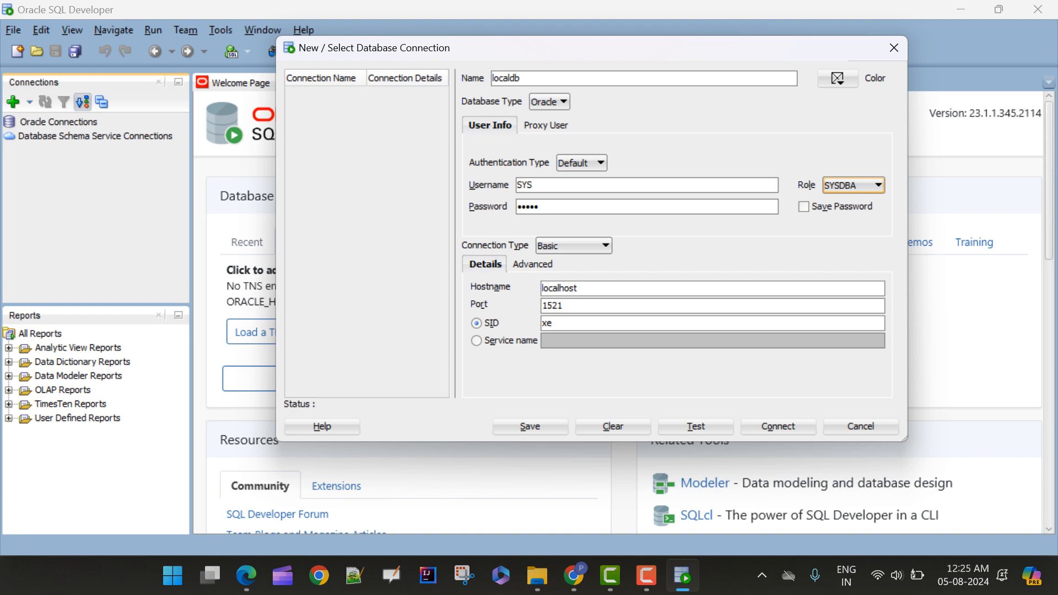
click(696, 426)
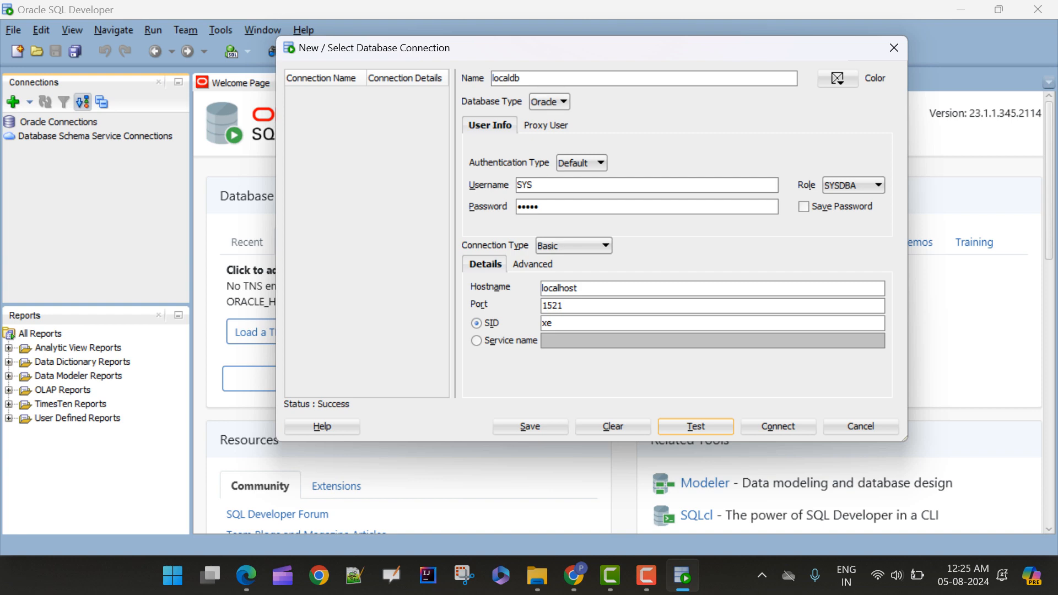
click(530, 427)
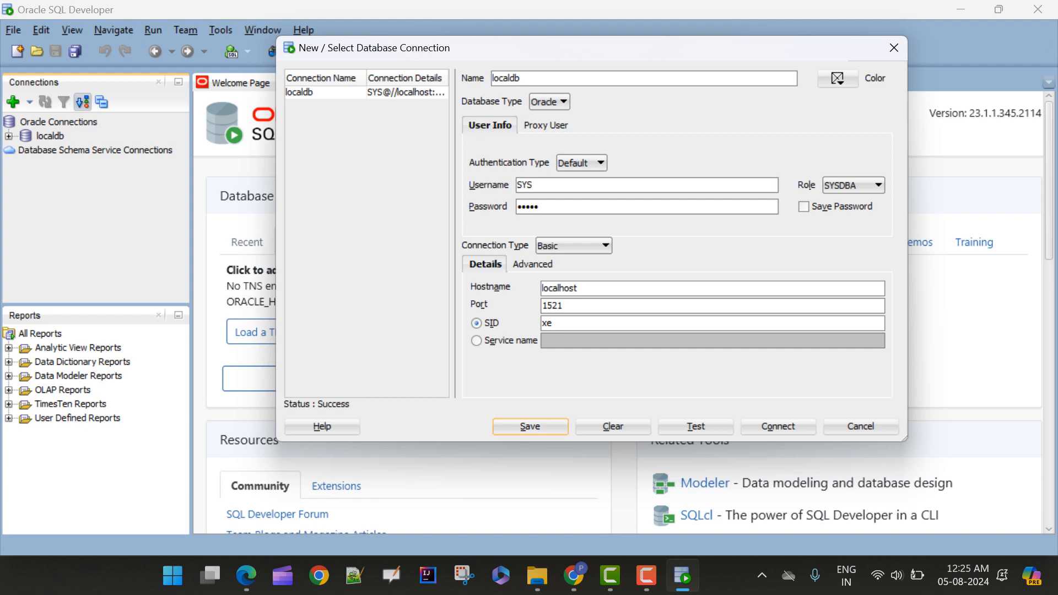
drag(453, 233, 542, 233)
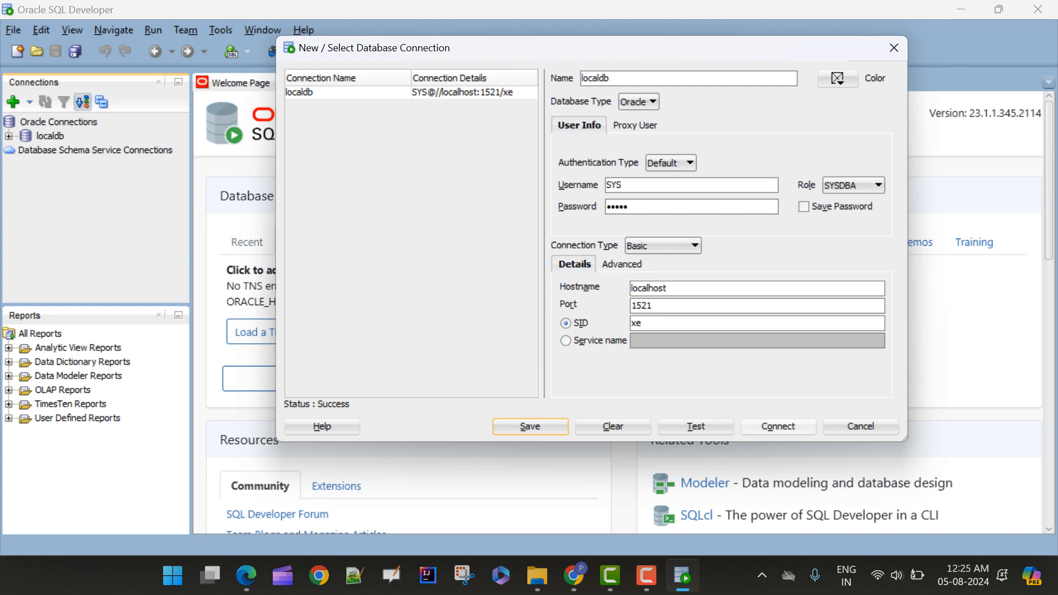
Connect to localdb as SYS, entering the account password when asked
click(778, 426)
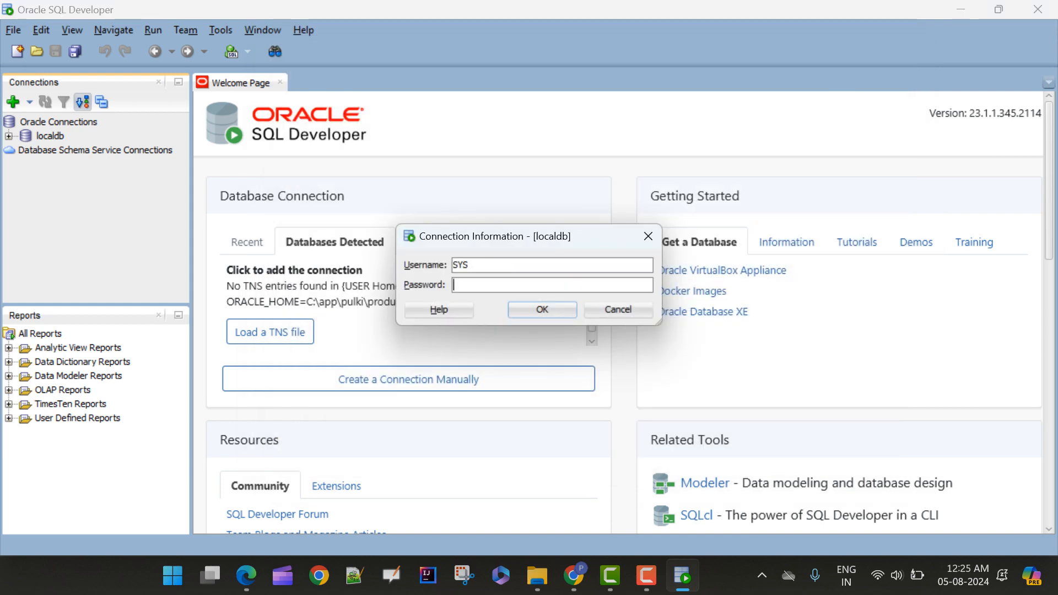
text(*****)
key(Return)
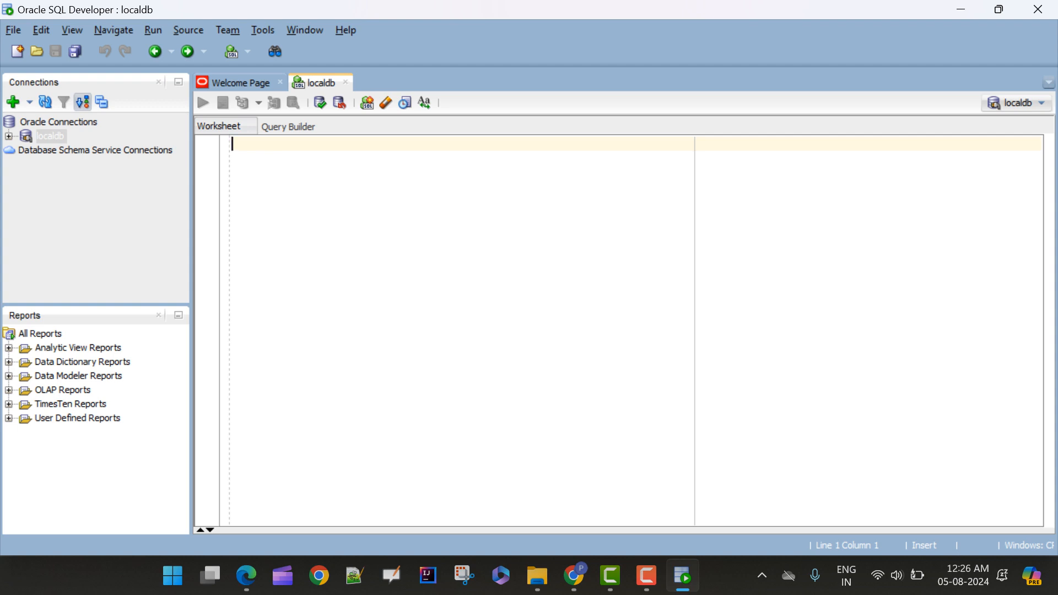
Write the query "select 1 from dual;" in the localdb worksheet and run it
text(sele)
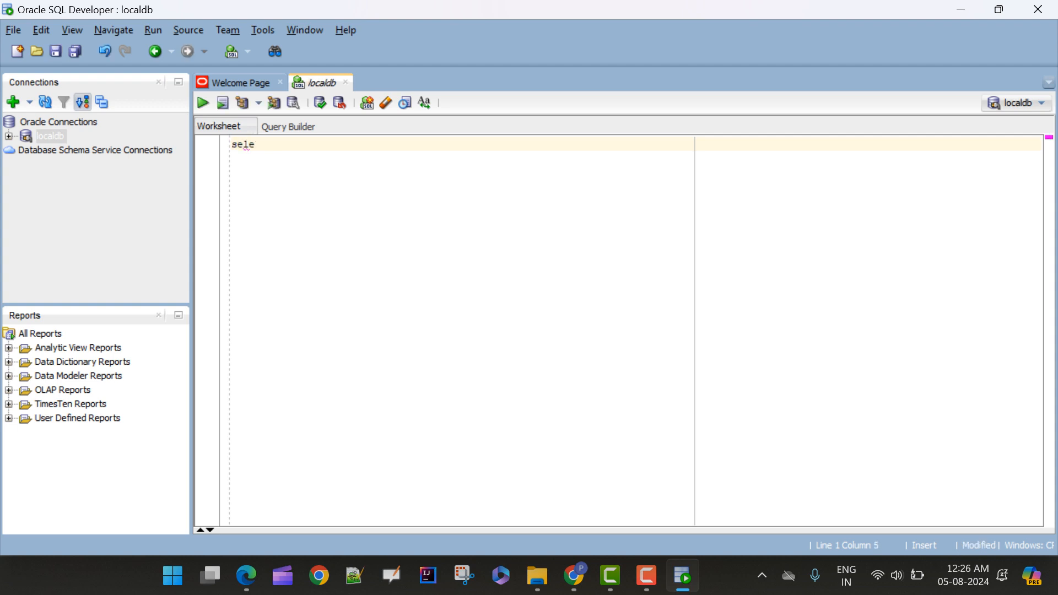
text(ct 1 from dual;)
key(ctrl+Return)
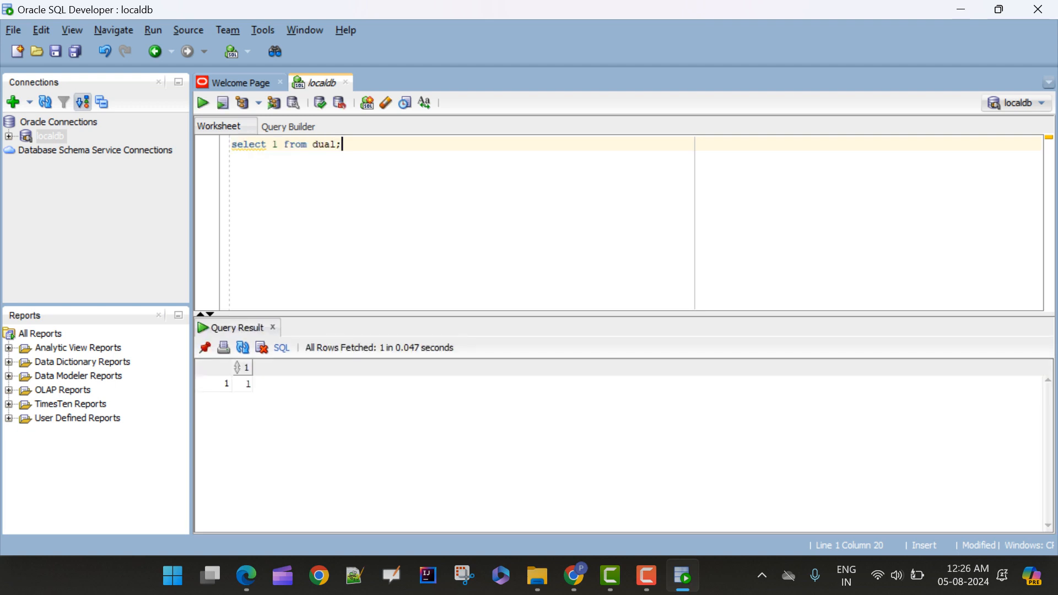